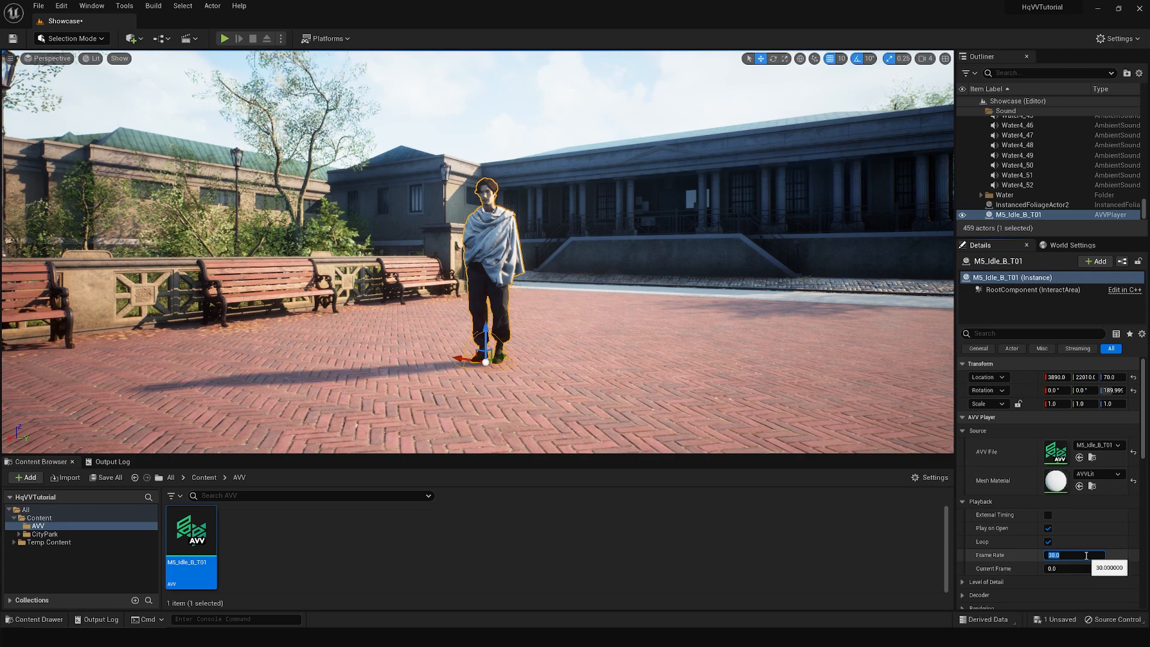
Set the playback frame rate of the M5_Idle_B_T01 player to 24.
type("24")
key("Return")
Duplicate the character into a row of five across the brick plaza and play the level.
left_click_drag(460, 359, 300, 334, "alt")
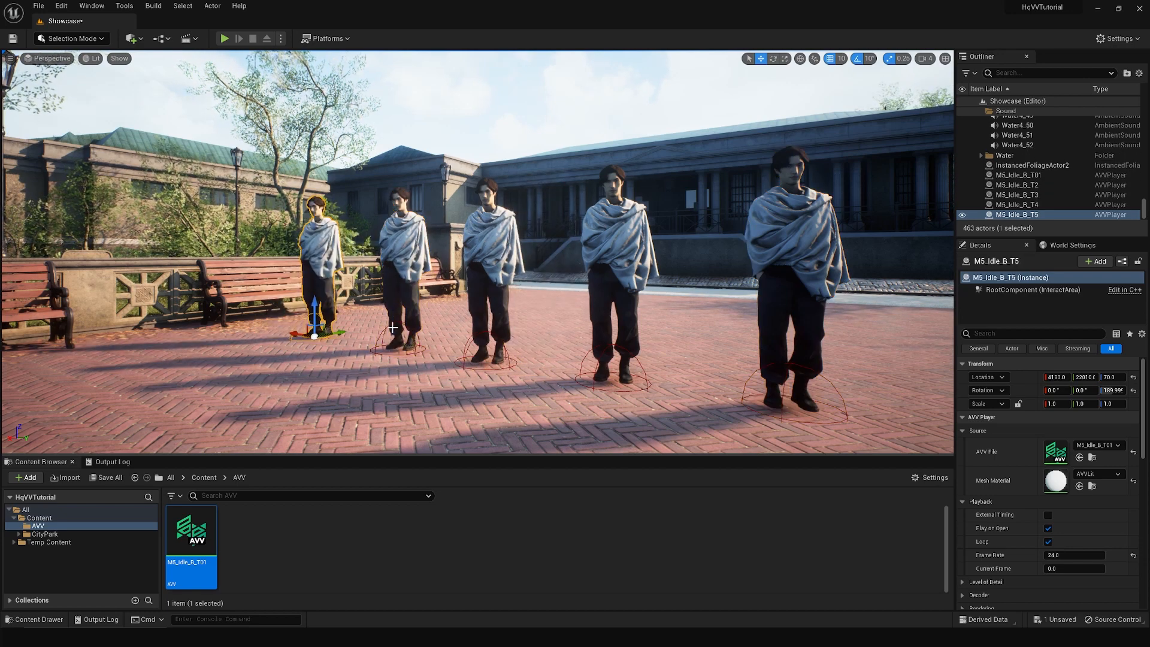
left_click(224, 38)
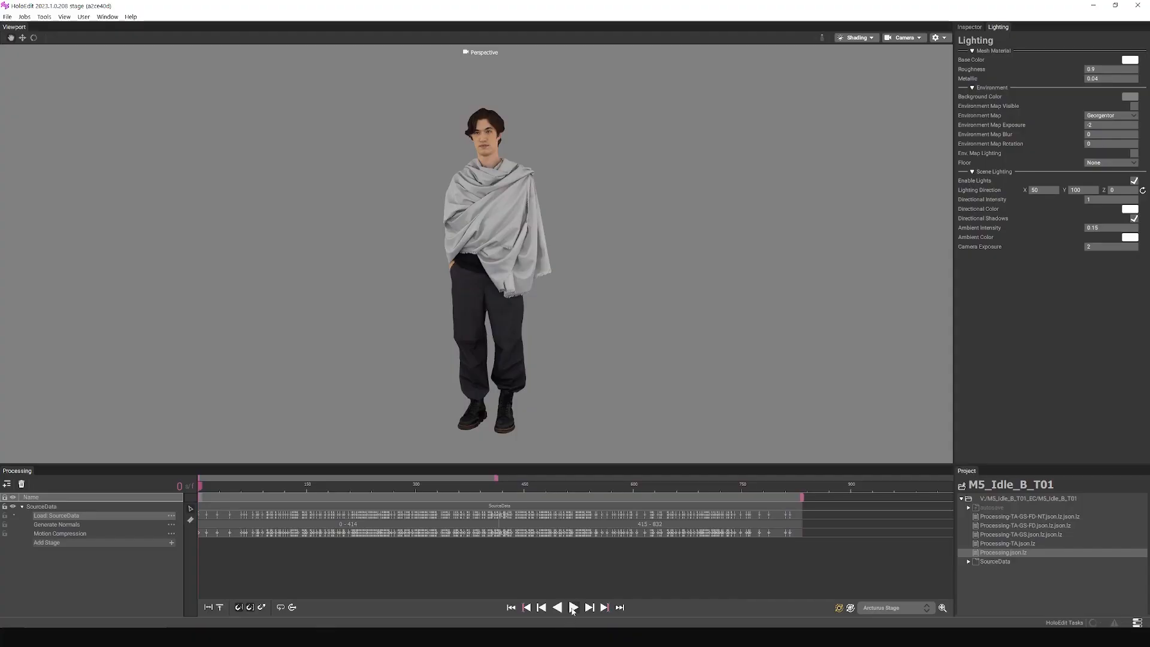
Switch to HoloEdit and play back the M5_Idle_B_T01 source clip.
left_click(574, 608)
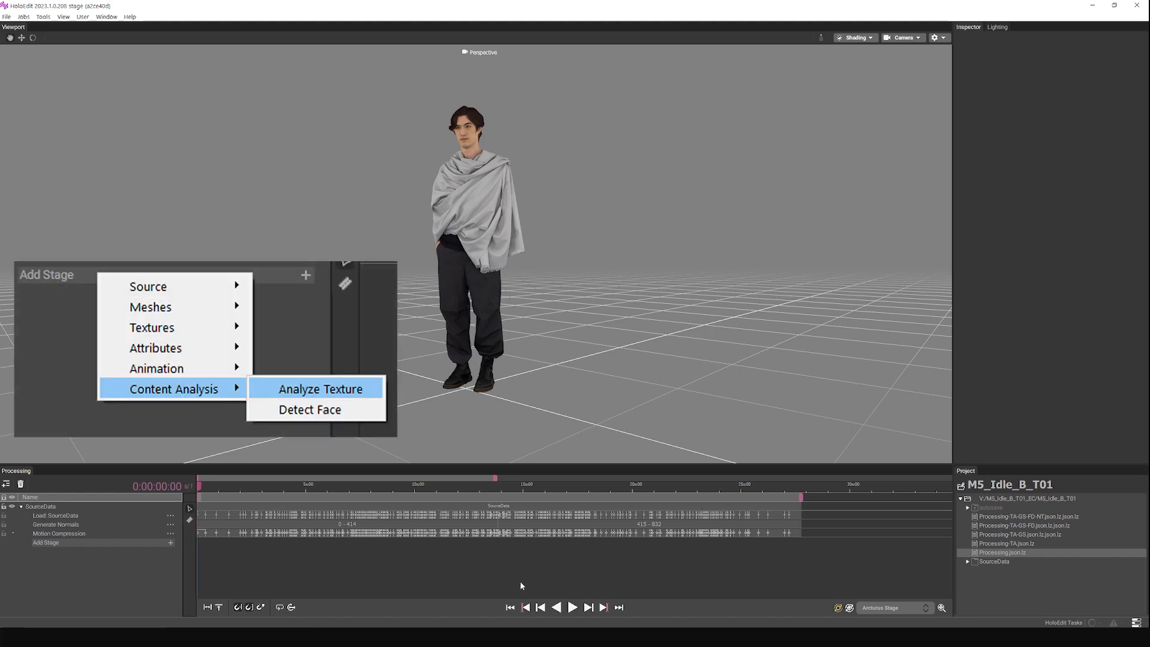
Add an Analyze Texture content analysis stage to SourceData and propagate the intervals to it.
left_click(172, 543)
mouse_move(204, 598)
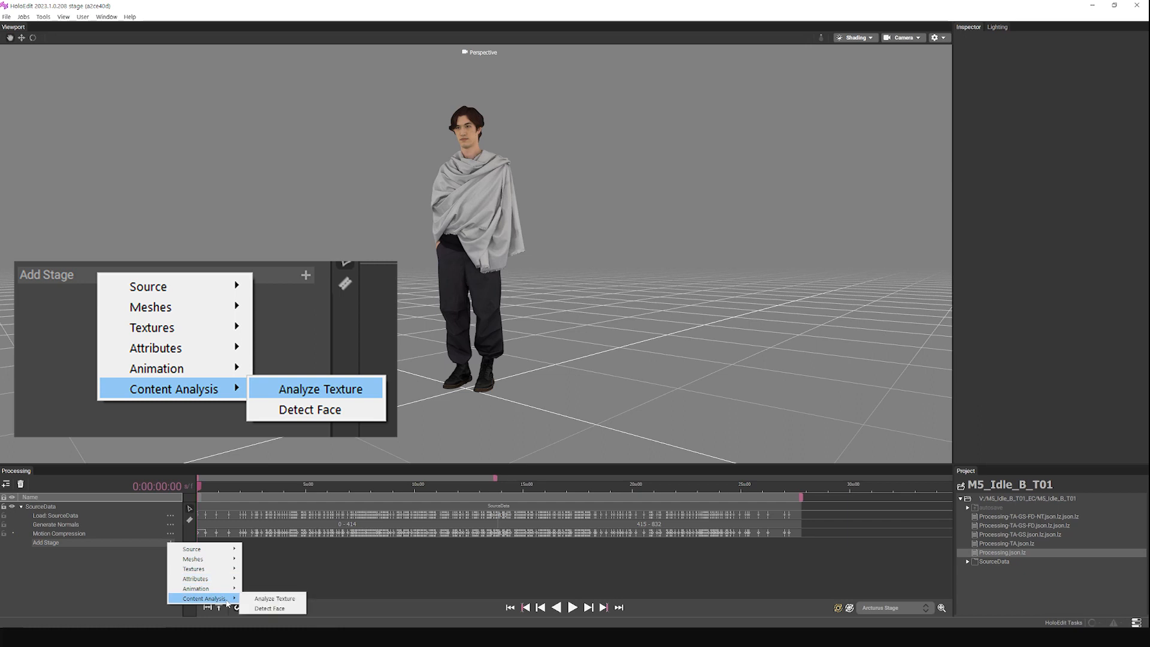
left_click(268, 598)
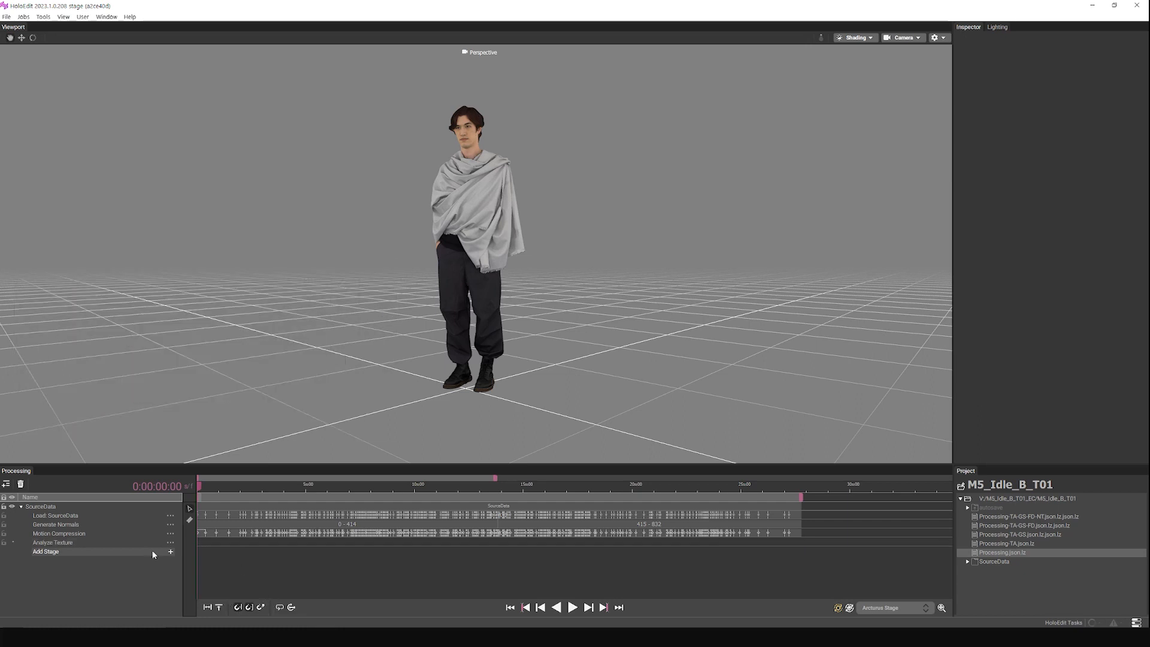
right_click(824, 535)
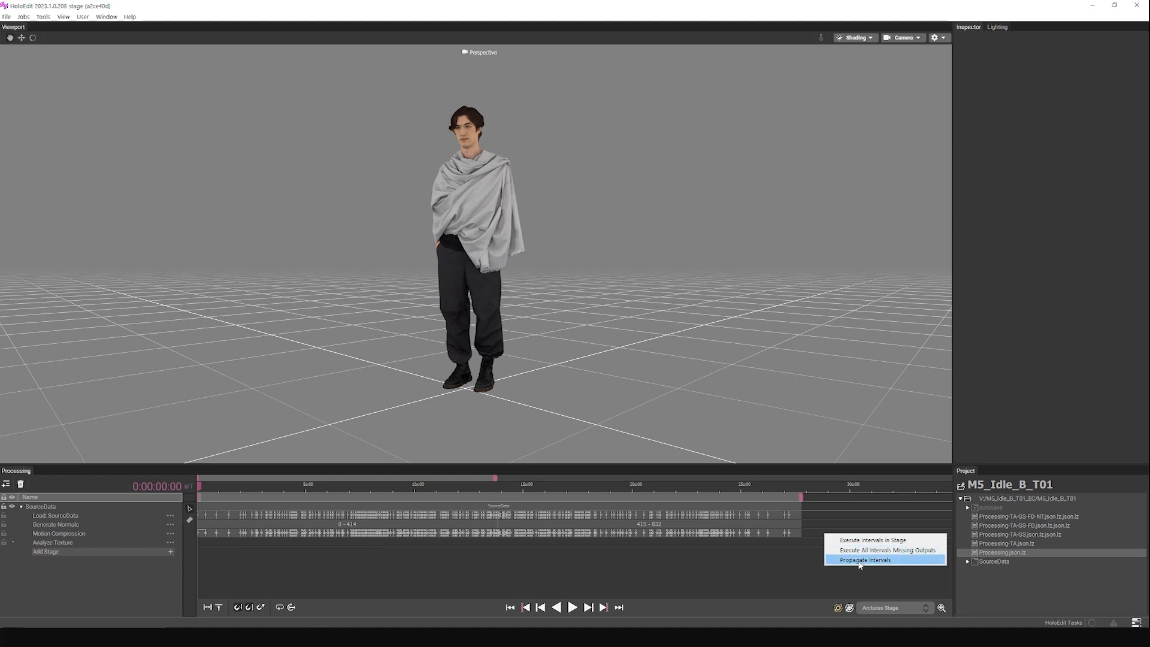
left_click(860, 561)
Execute the Analyze Texture interval covering the whole clip.
left_click(487, 542)
right_click(468, 543)
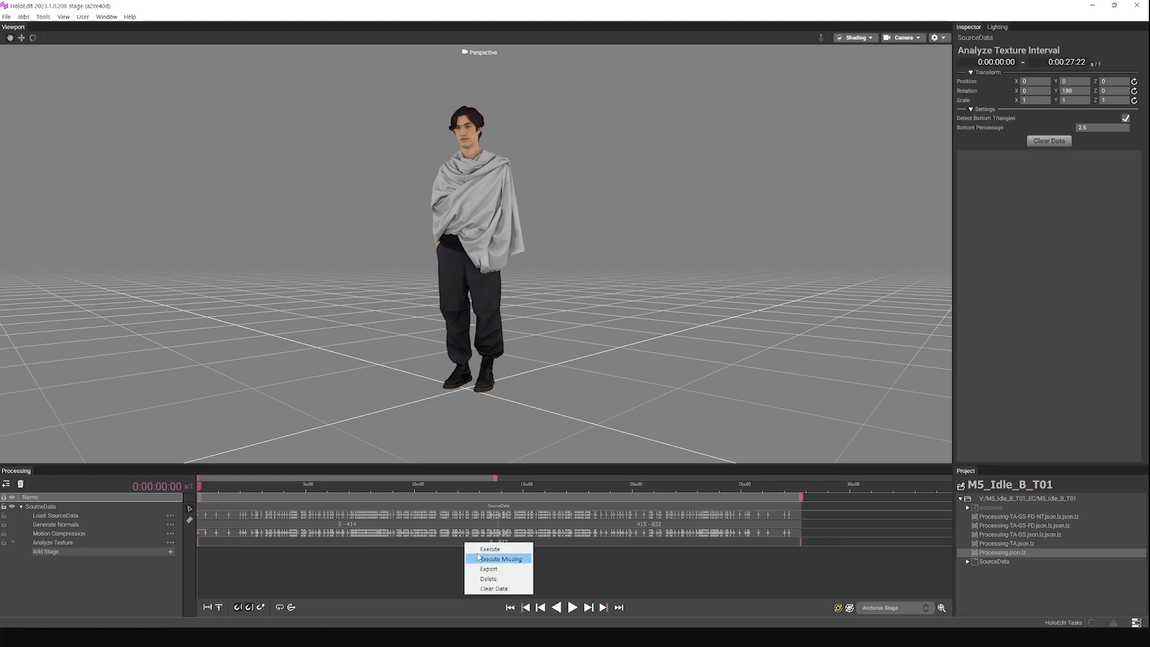
left_click(489, 549)
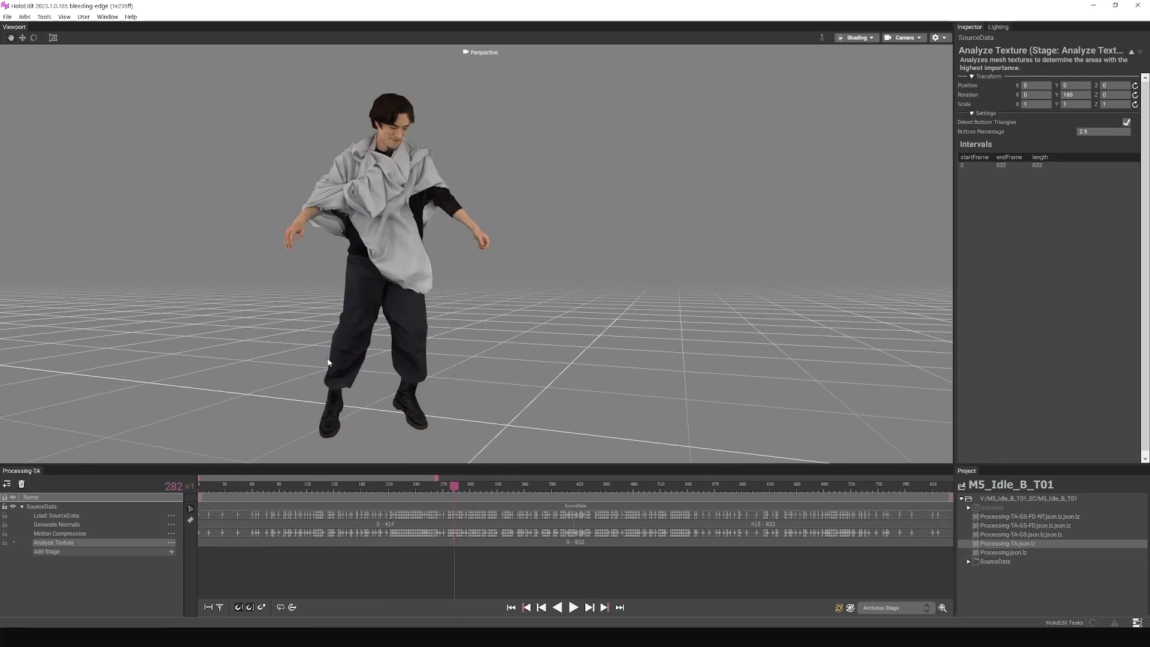
Display the texture importance overlay, examine the face and clothing at frame 325, and switch the overlay off.
left_click(55, 40)
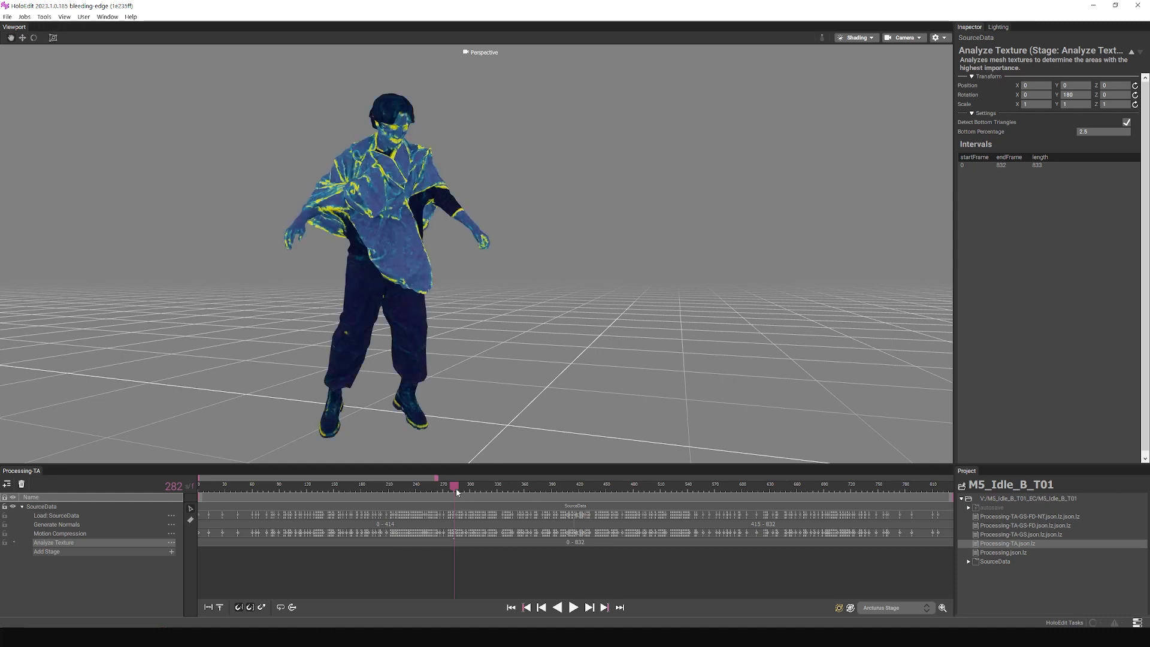
left_click_drag(455, 487, 493, 490)
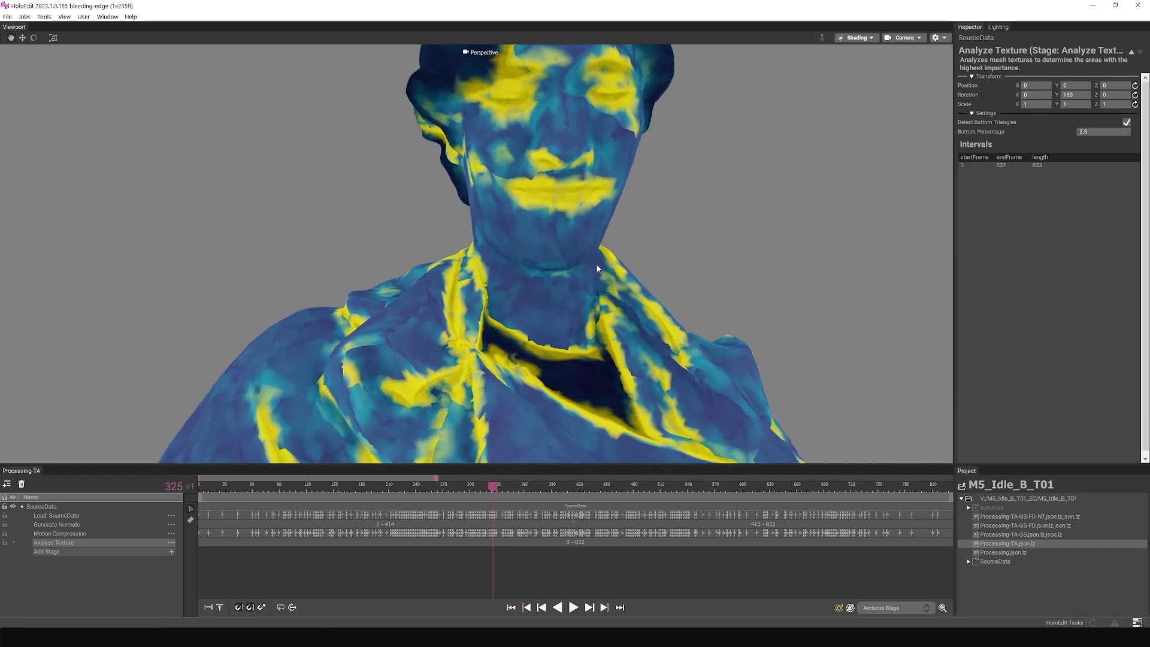
scroll(598, 269, "down", 10)
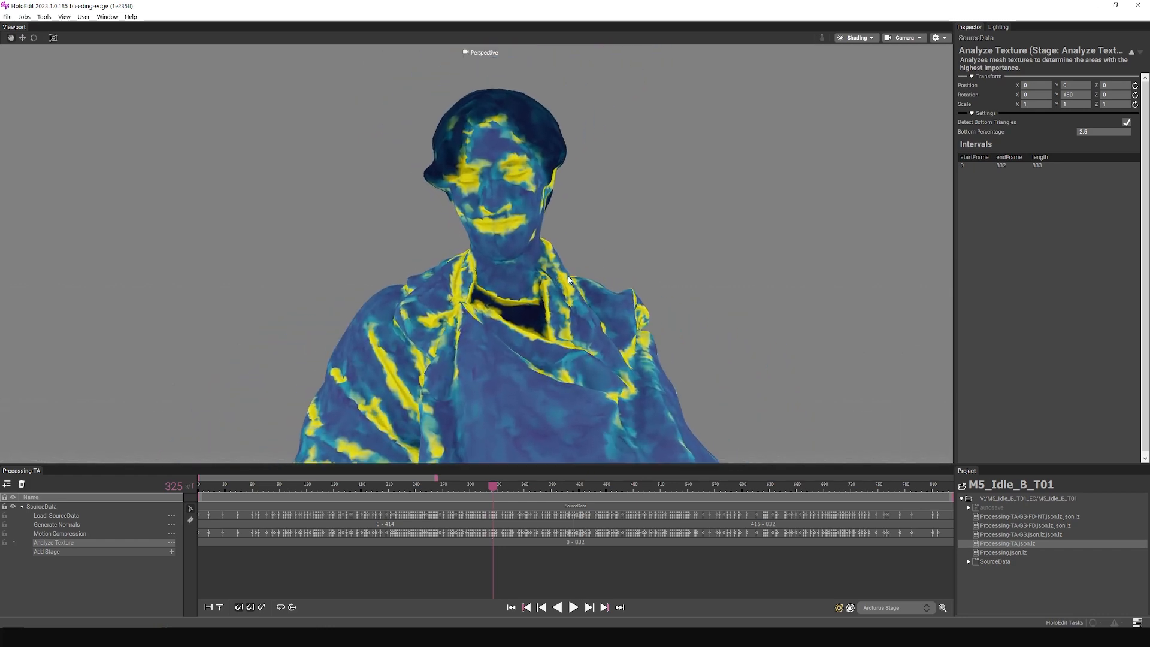
left_click(54, 39)
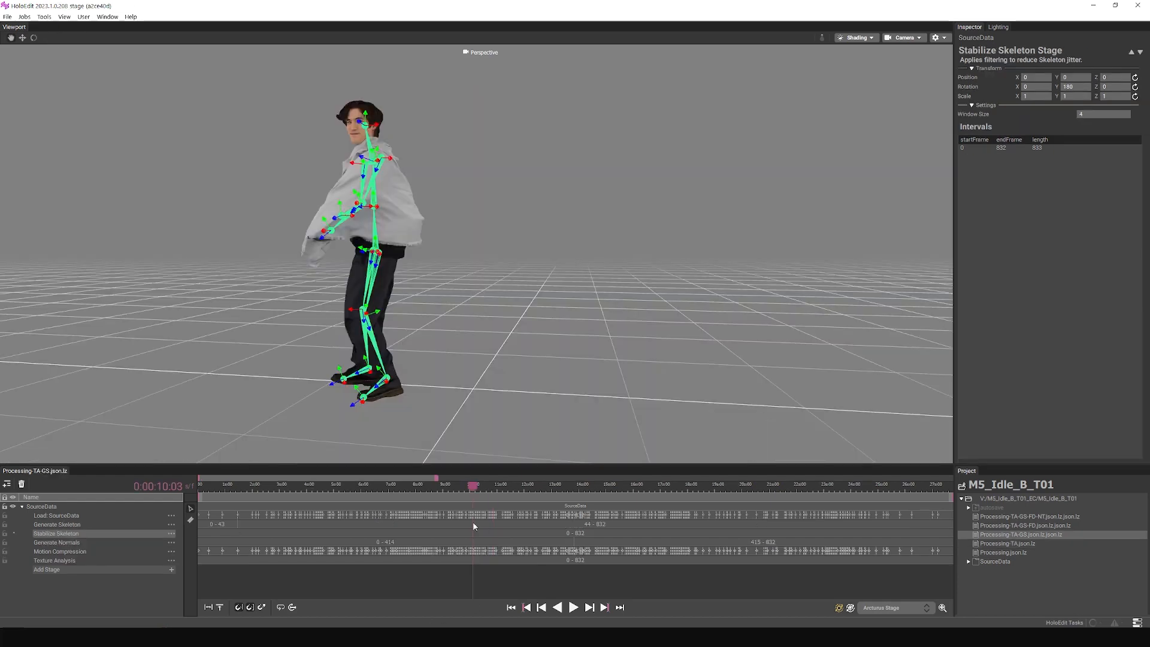
Scrub the Processing-TA-GS timeline to review how the stabilized skeleton follows the performer.
left_click_drag(473, 490, 496, 502)
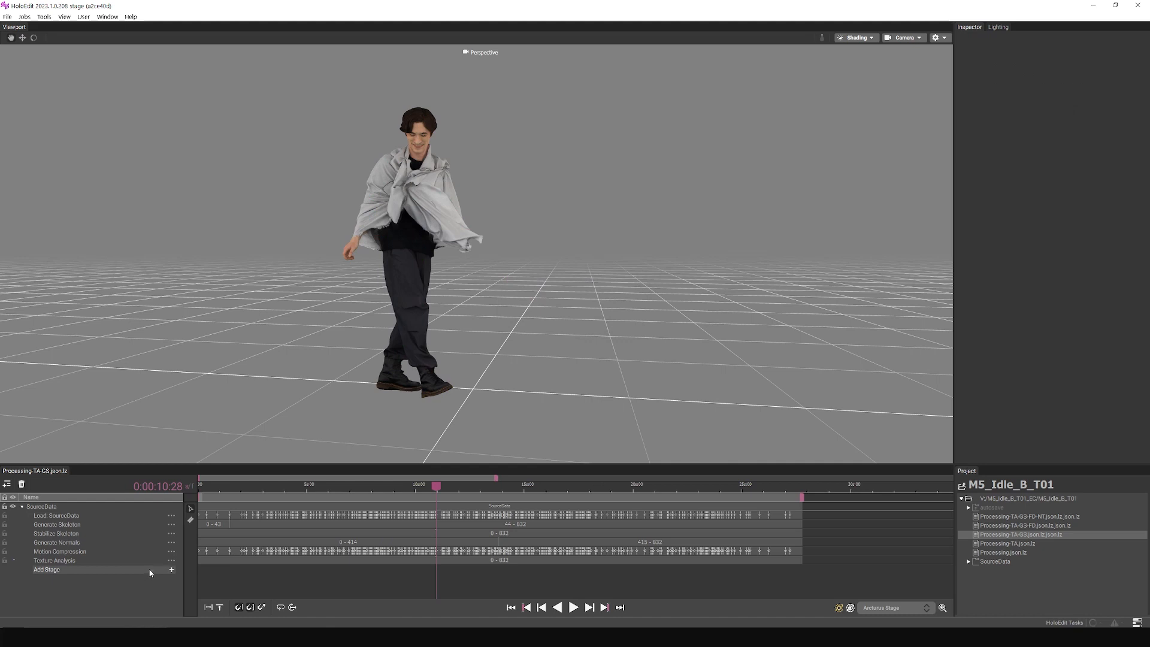
Add a Detect Face content analysis stage to SourceData and propagate the intervals to it.
left_click(150, 570)
mouse_move(205, 626)
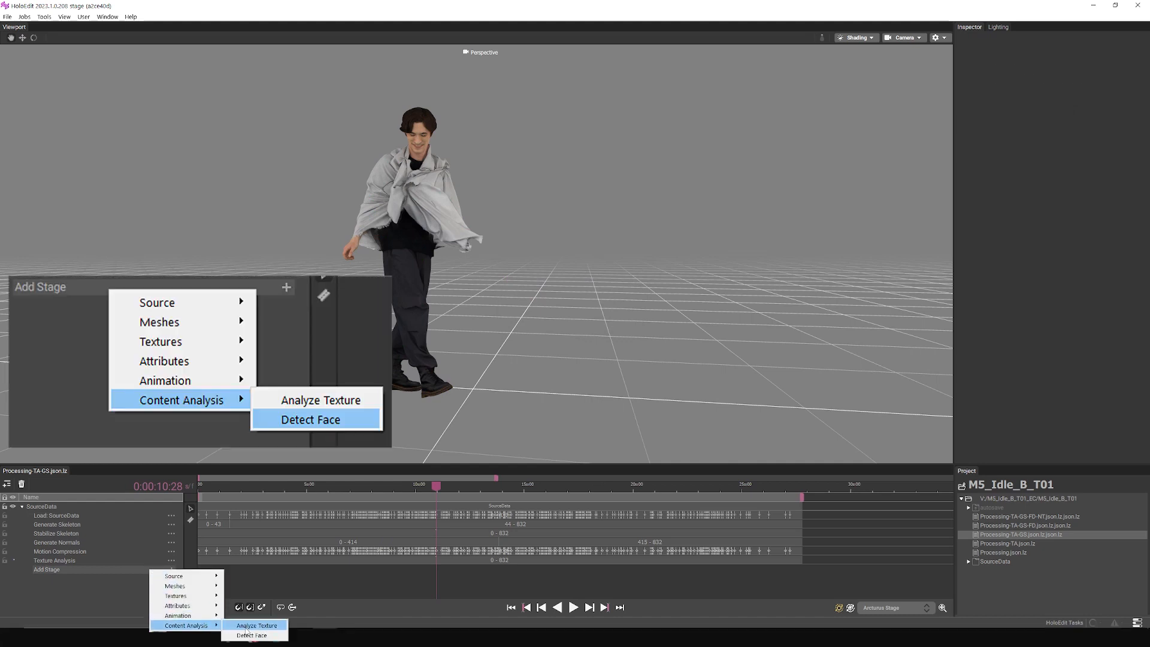
left_click(256, 635)
right_click(850, 570)
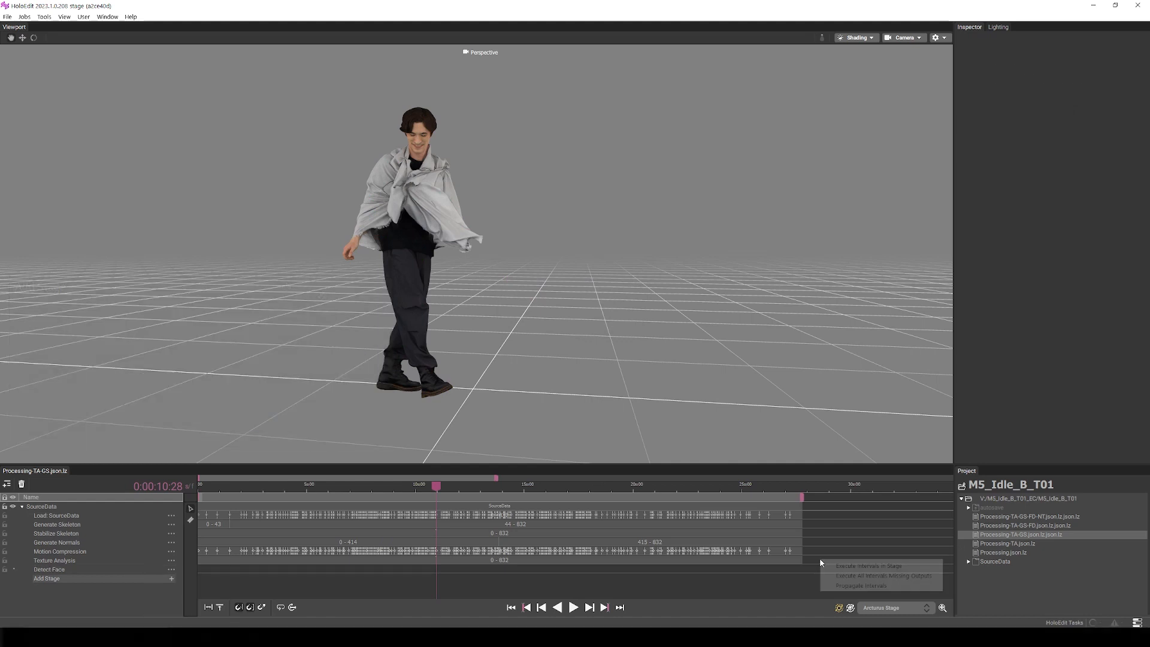
left_click(846, 589)
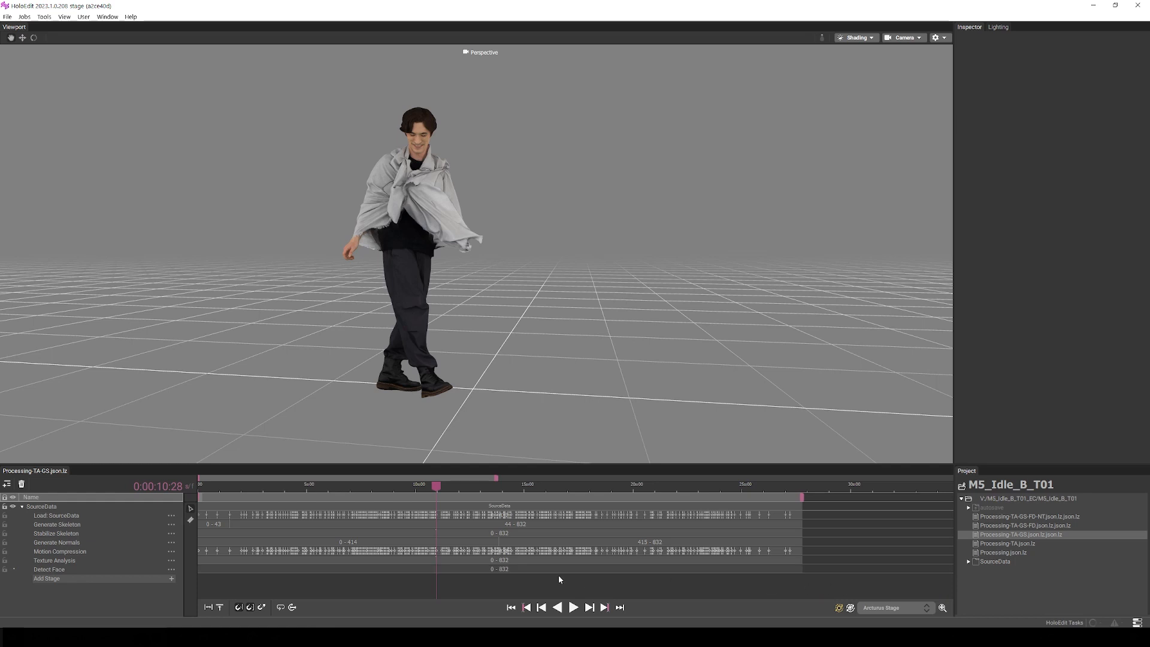
Execute the Detect Face interval for frames 0 to 832.
left_click(516, 569)
right_click(516, 569)
left_click(532, 576)
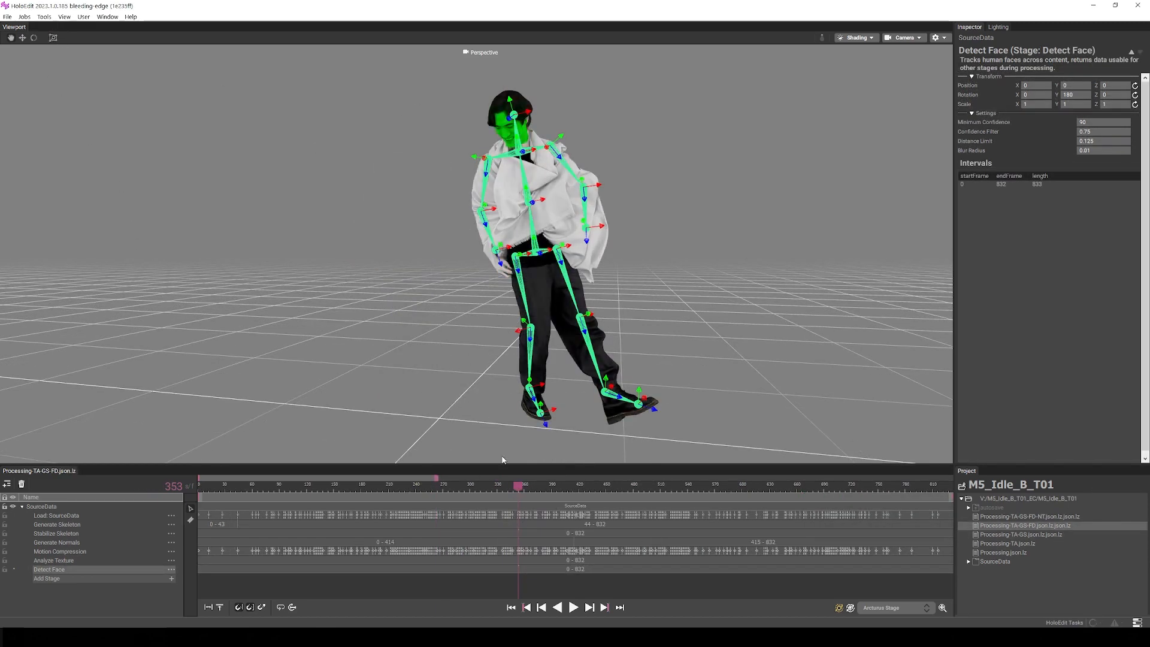
Examine the detected face region on the performer's head up close at frame 353.
scroll(538, 115, "up", 5)
middle_click_drag(555, 103, 513, 256)
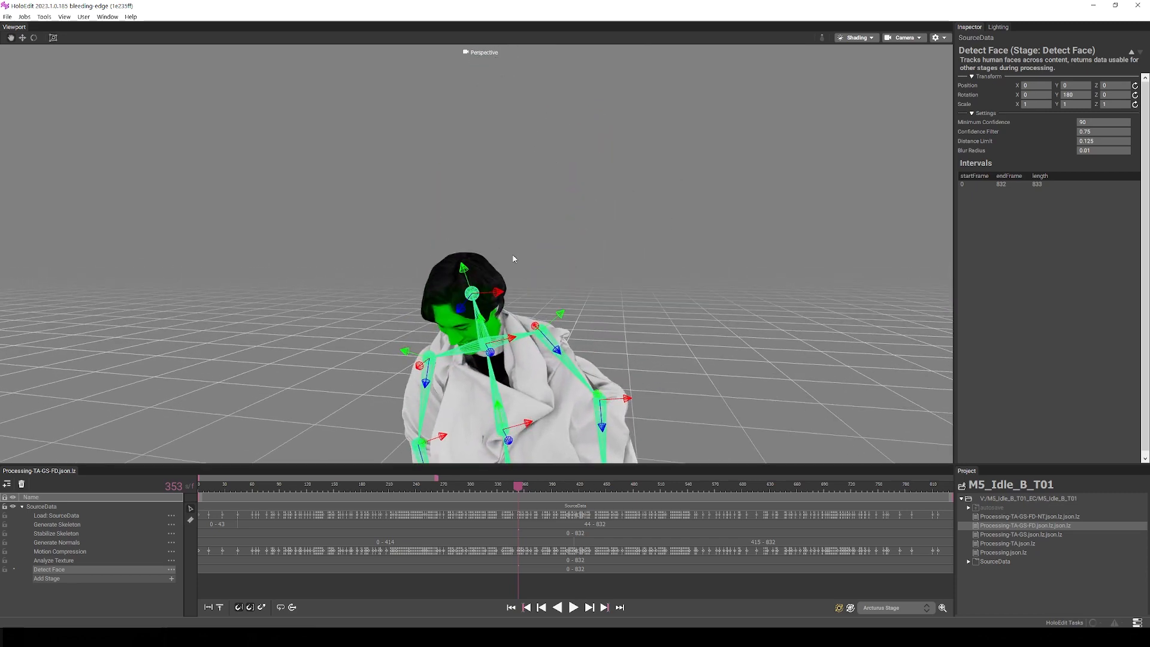
scroll(559, 320, "up", 4)
middle_click_drag(559, 322, 567, 292)
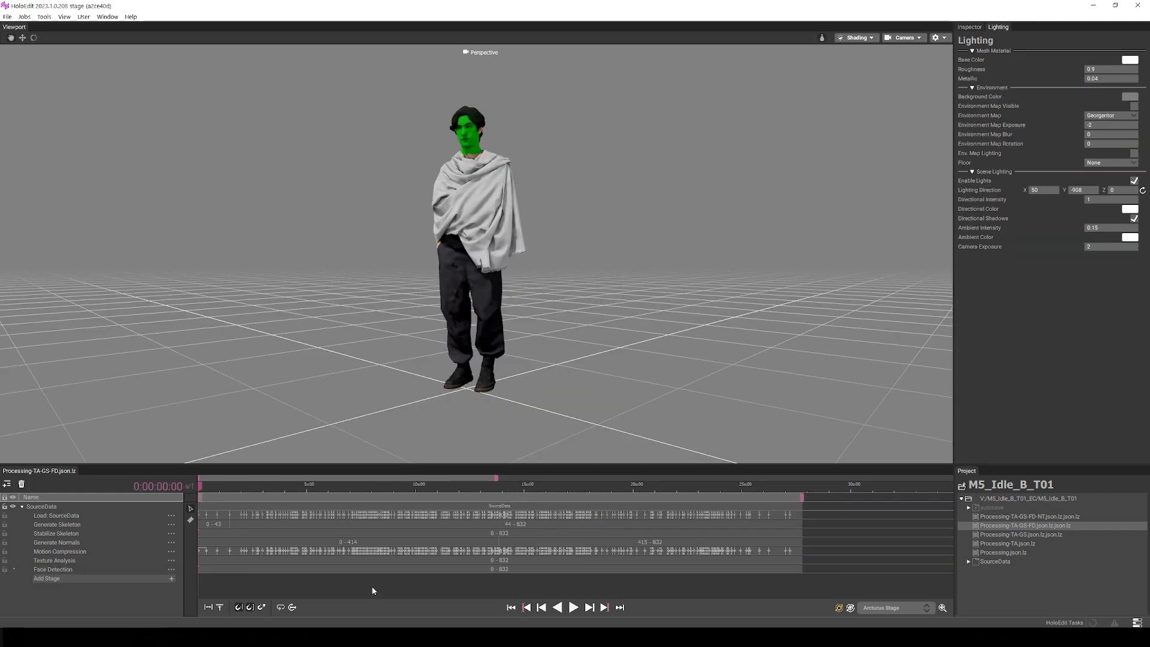
Add a Transfer Normals attribute stage to SourceData and propagate the intervals to it.
left_click(126, 578)
mouse_move(168, 619)
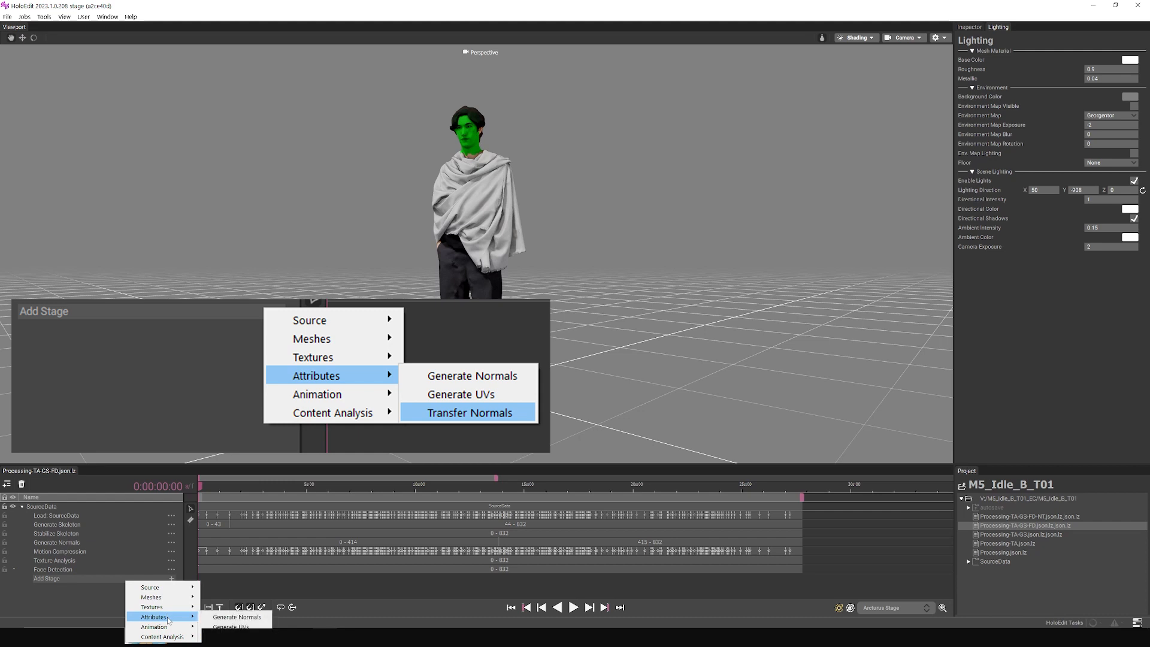
left_click(234, 636)
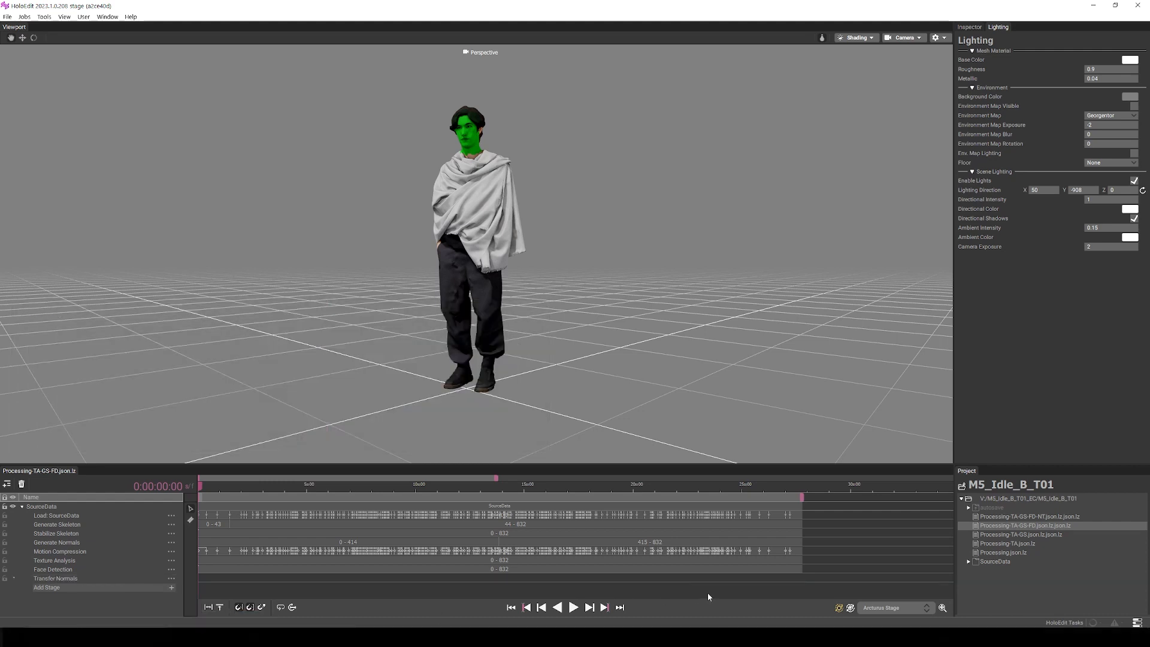
right_click(815, 575)
left_click(835, 573)
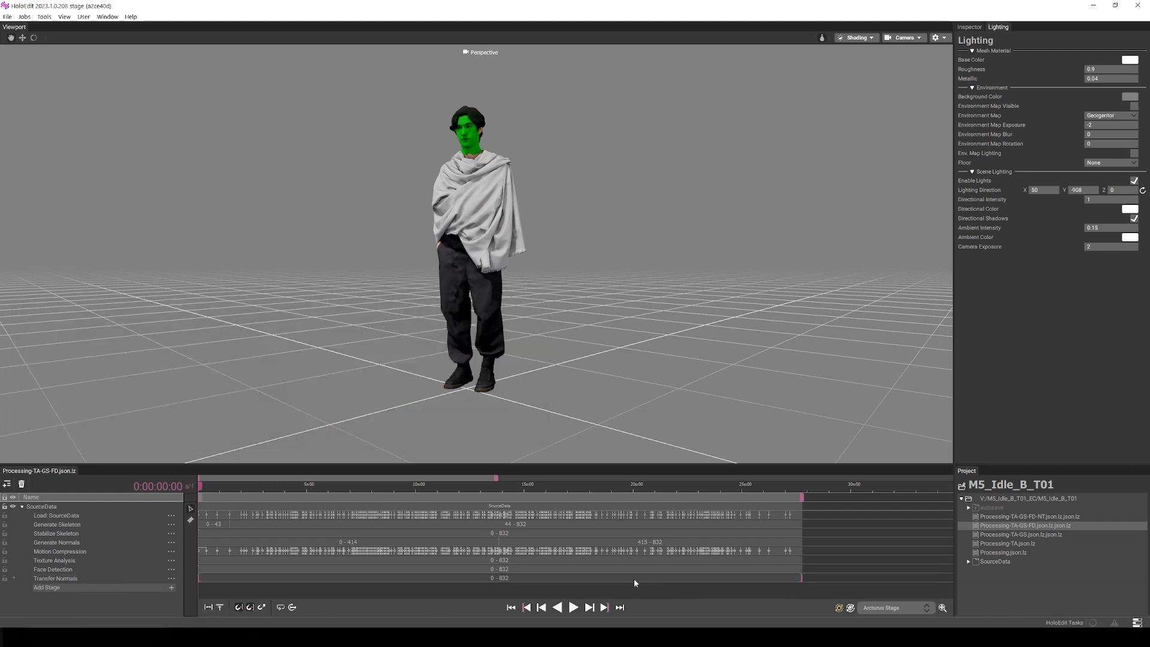
Assign Load: SourceData as the Transfer Normals interval's source stage and execute the interval.
left_click(971, 27)
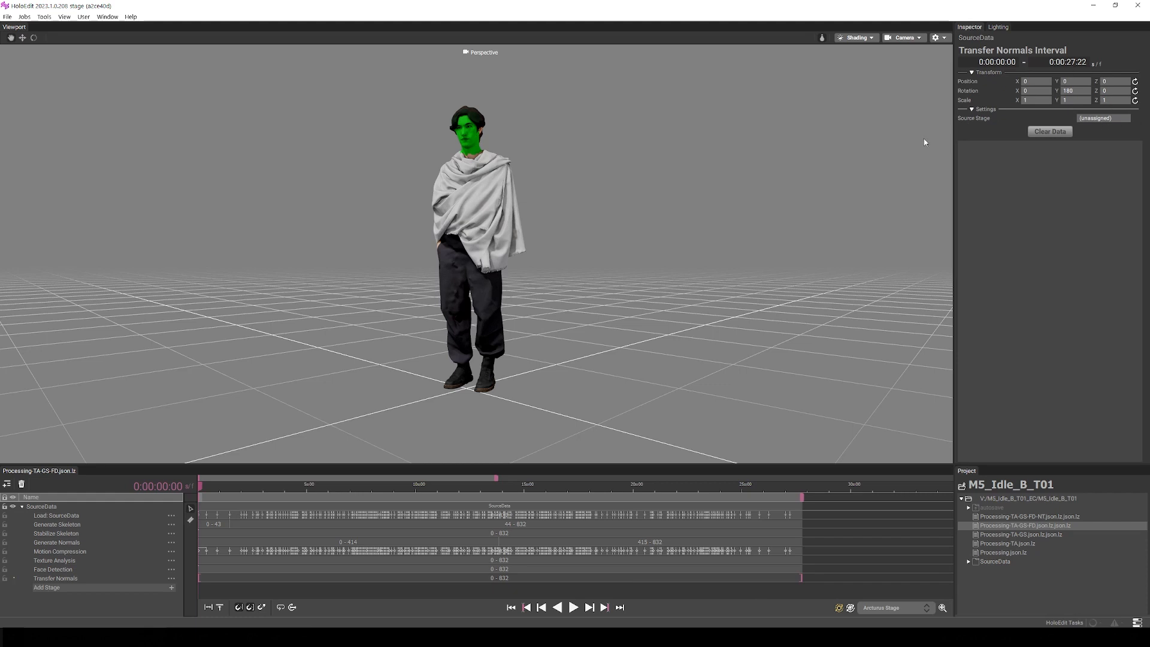
left_click_drag(53, 515, 1099, 120)
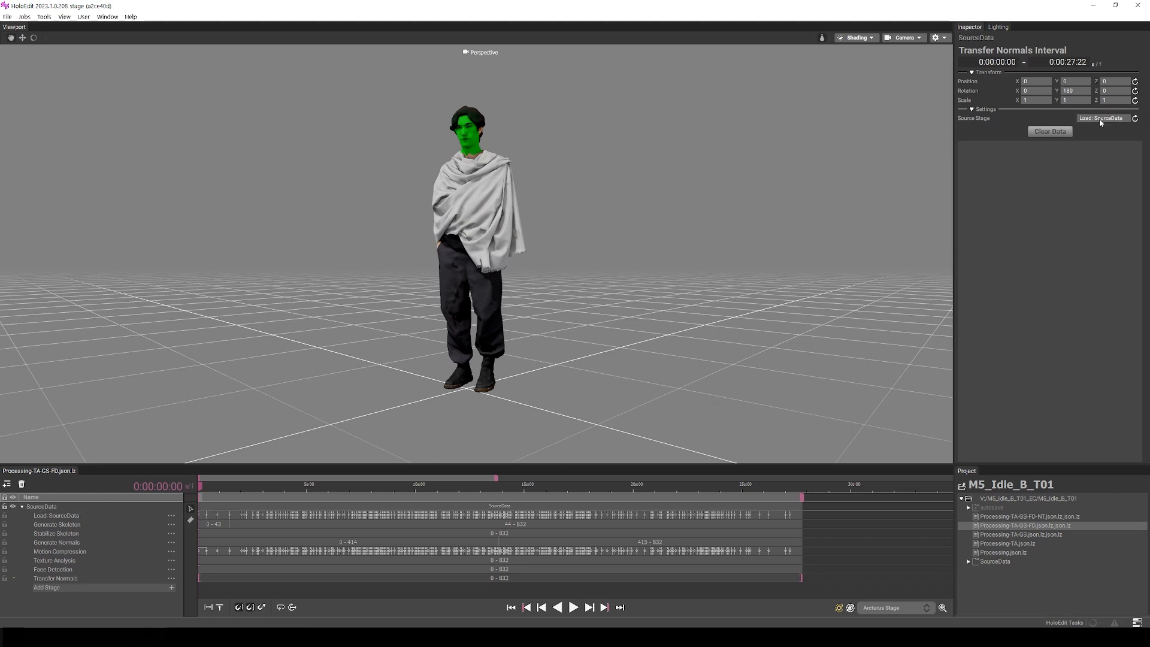
right_click(485, 574)
left_click(494, 581)
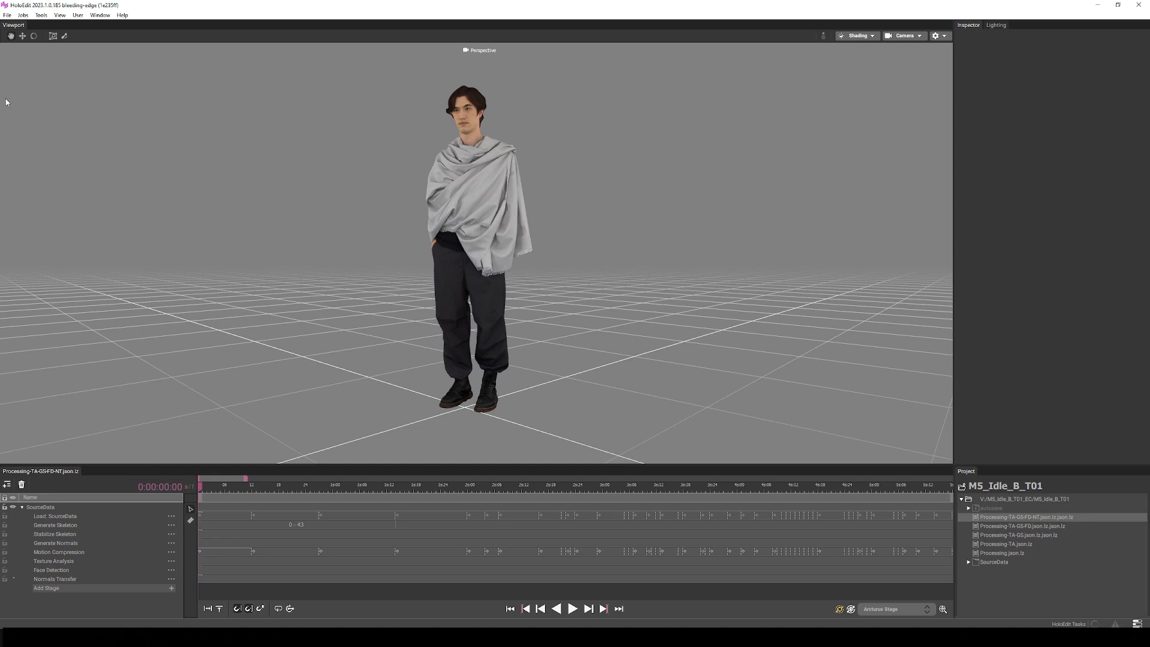
Start a composition export and add an output sequence of type AVV.
left_click(7, 15)
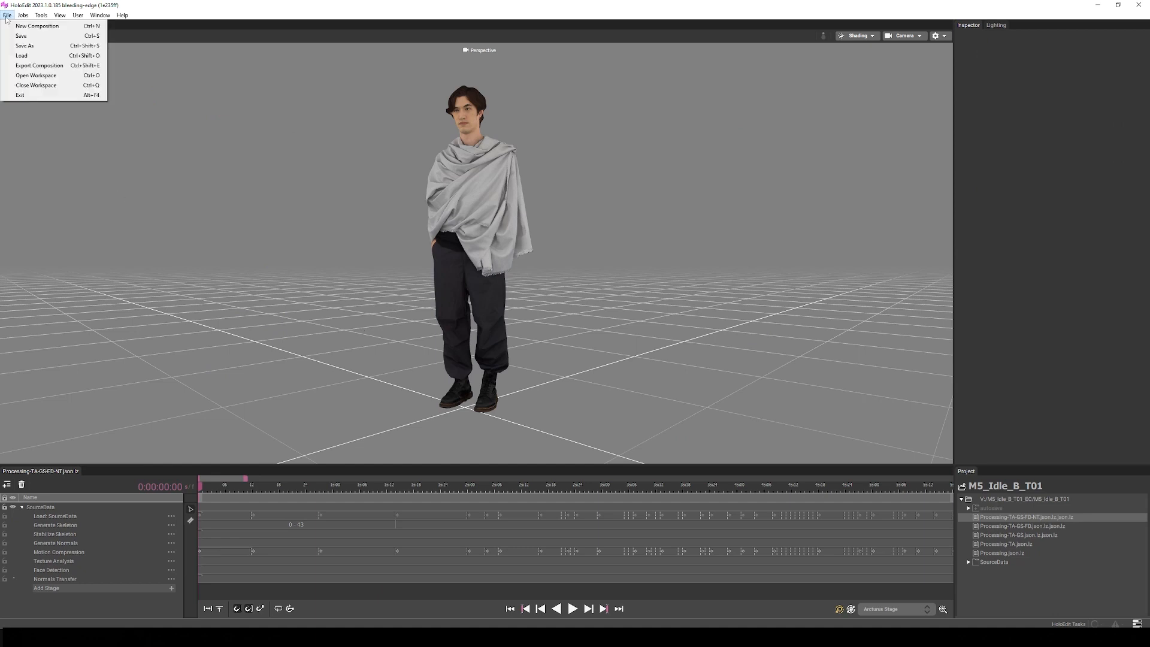
left_click(49, 66)
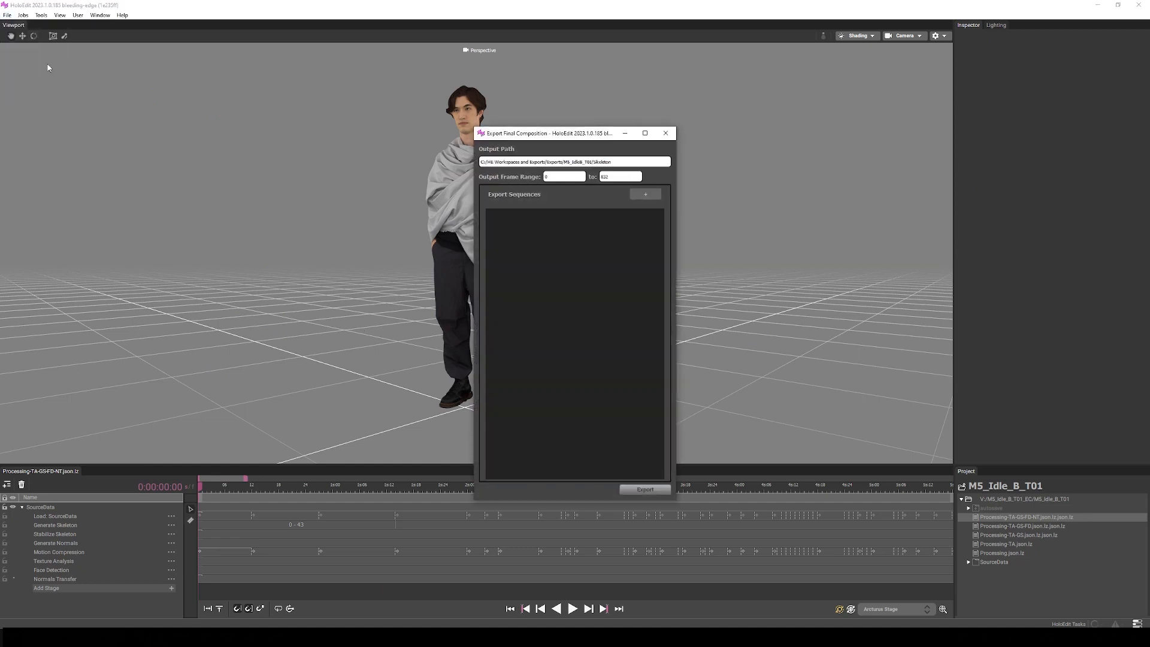
left_click(645, 194)
left_click(618, 238)
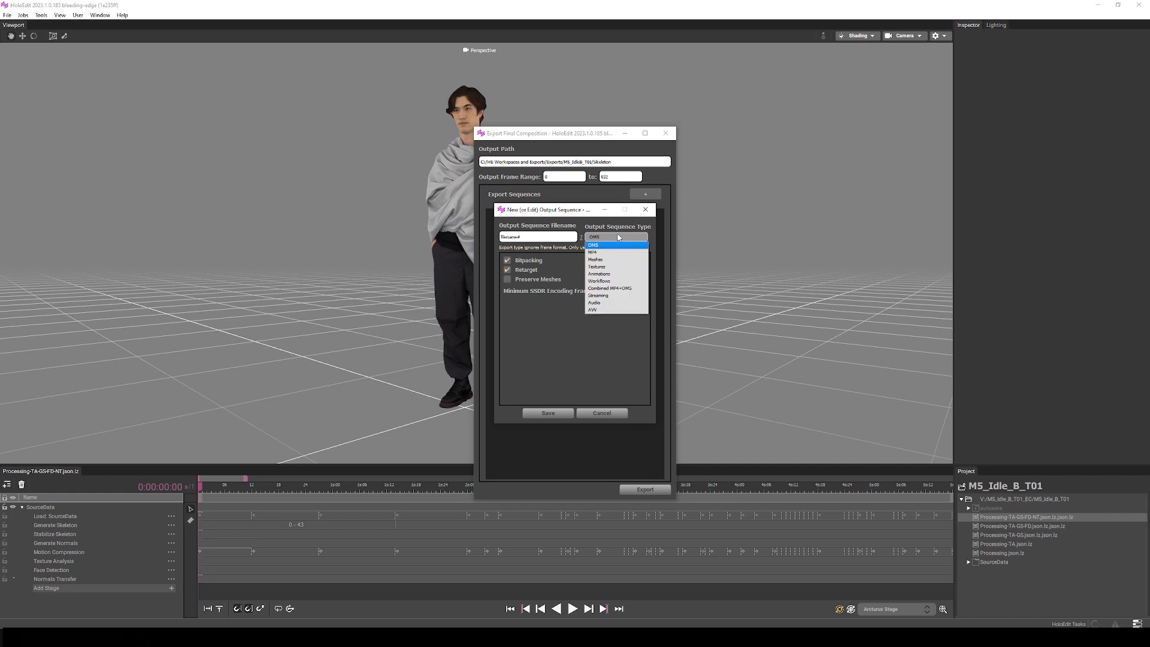
left_click(614, 309)
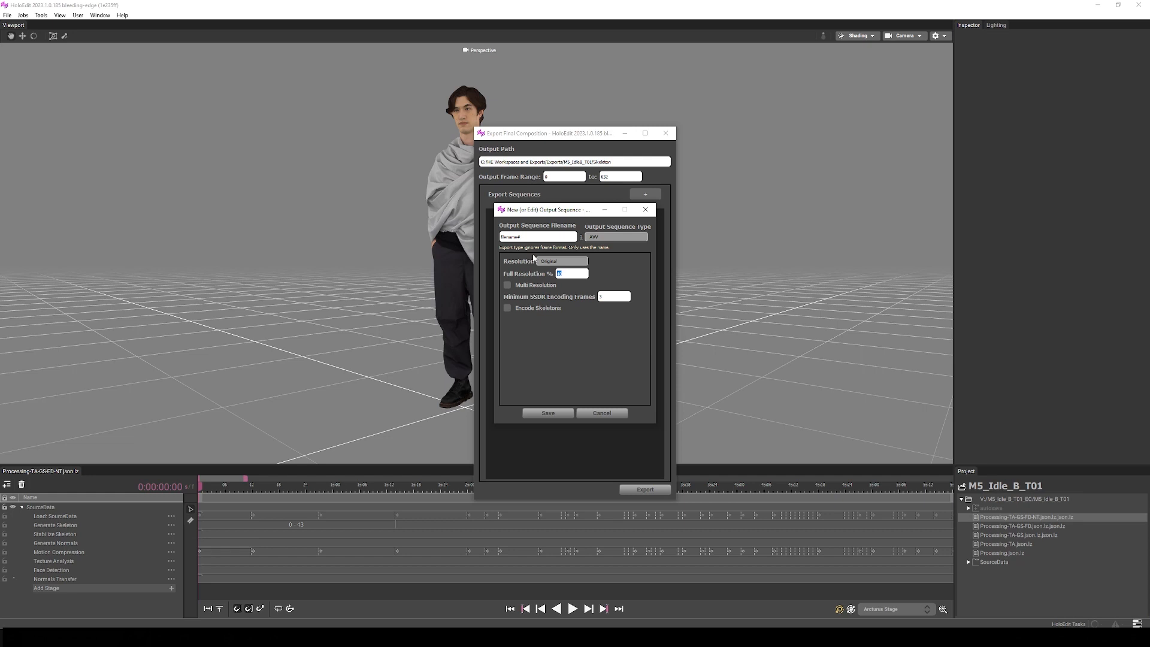
Enable Multi Resolution for the AVV output, name the sequence M5_Idle_B and save its settings.
left_click(508, 286)
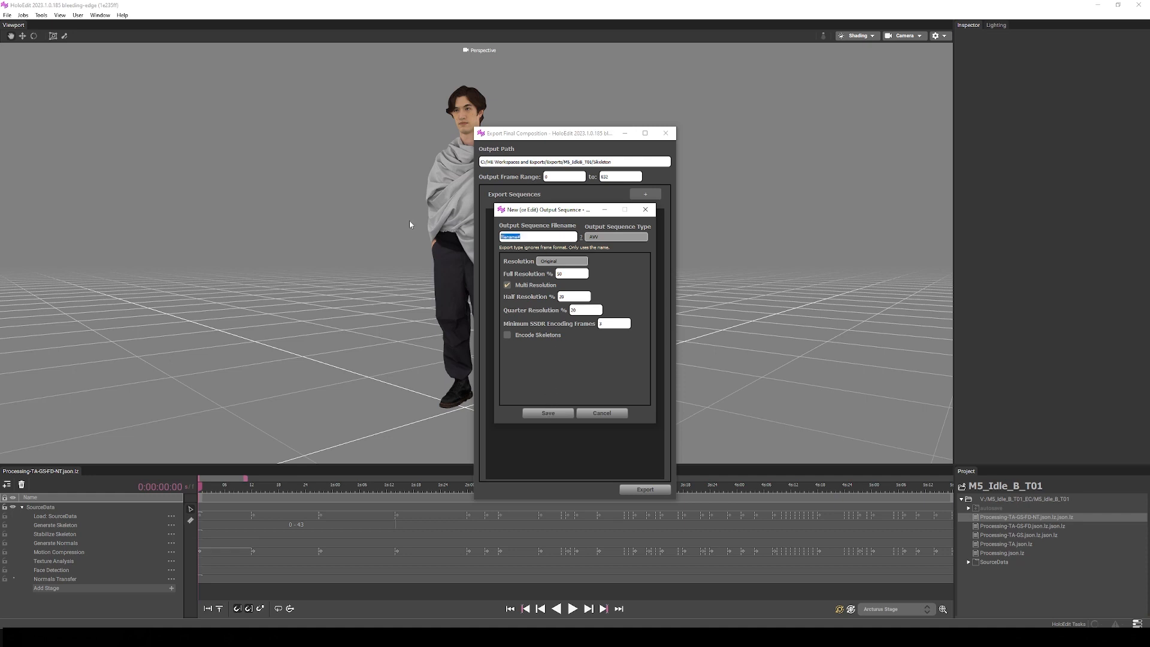
type("M5_Idle_B")
left_click(548, 414)
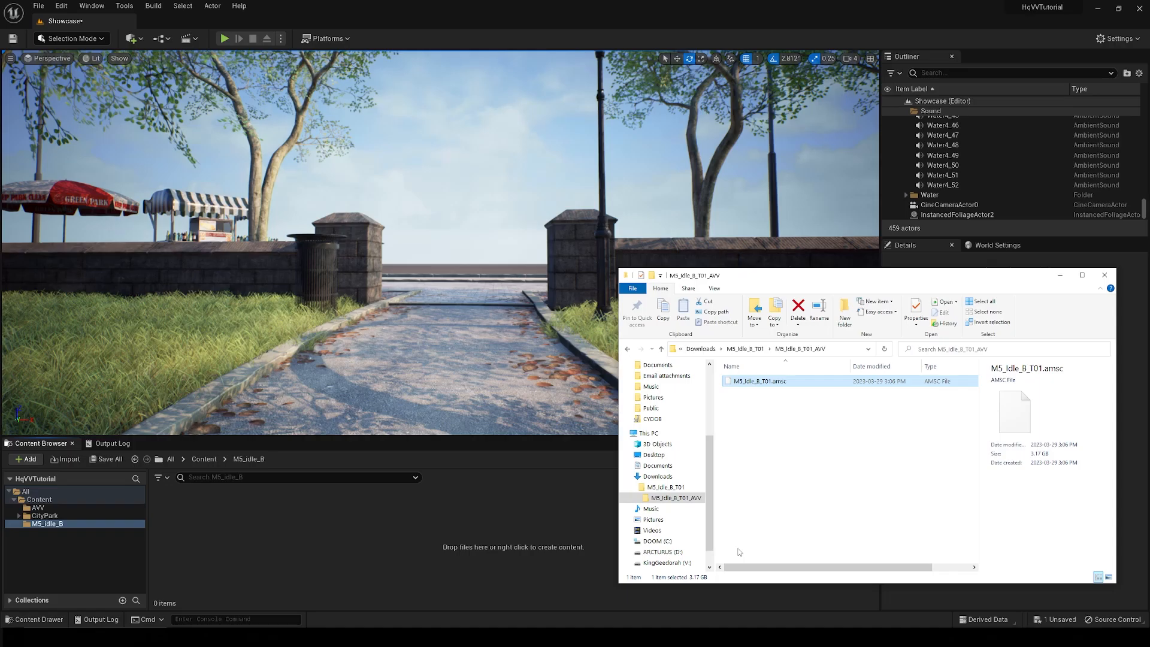
Switch to Unreal Editor, import M5_Idle_B_T01.amsc into the M5_idle_B content folder and close the file browser window.
left_click_drag(571, 450, 264, 537)
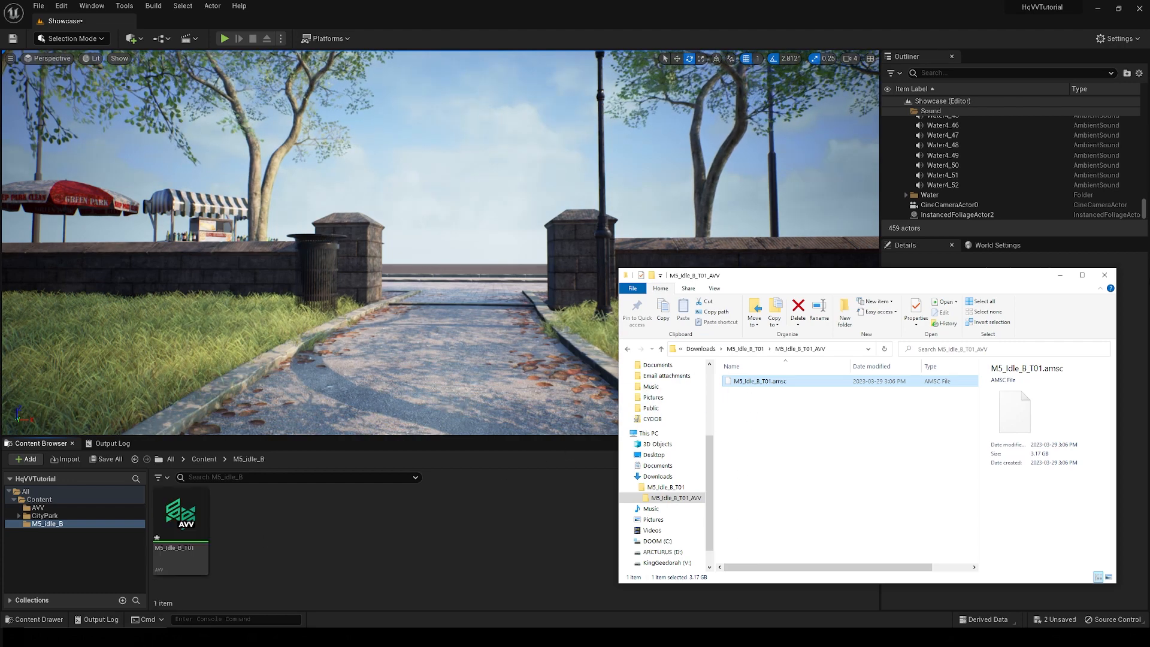
left_click(1105, 275)
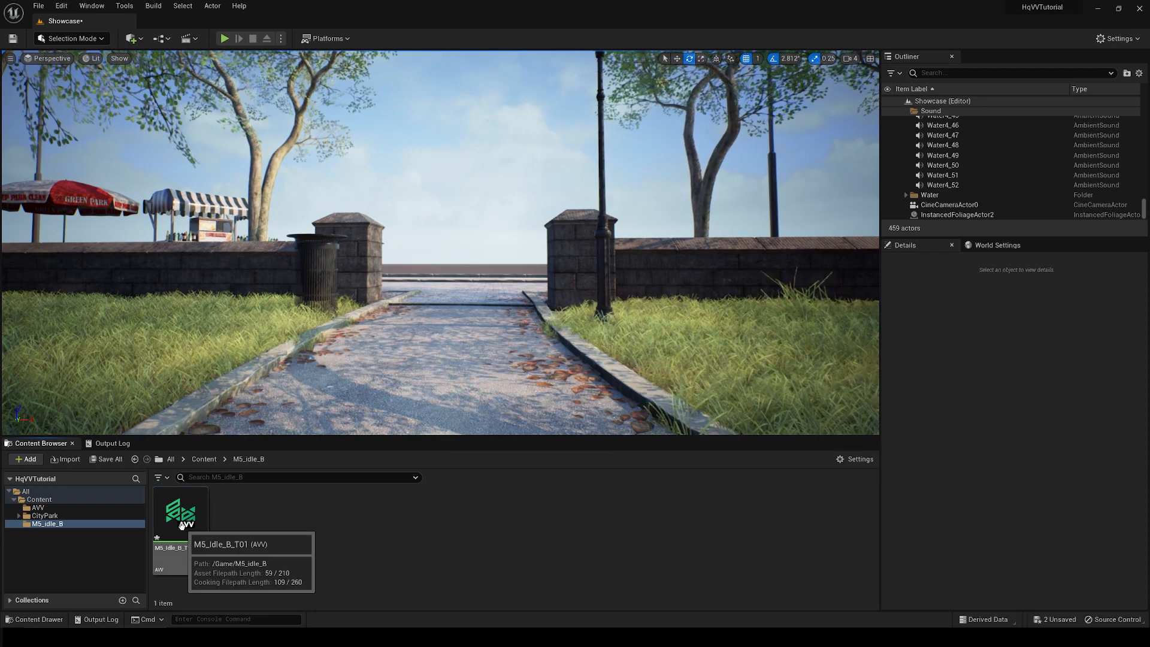
Place the M5_Idle_B_T01 AVV asset on the park path and play the level.
left_click_drag(186, 515, 408, 386)
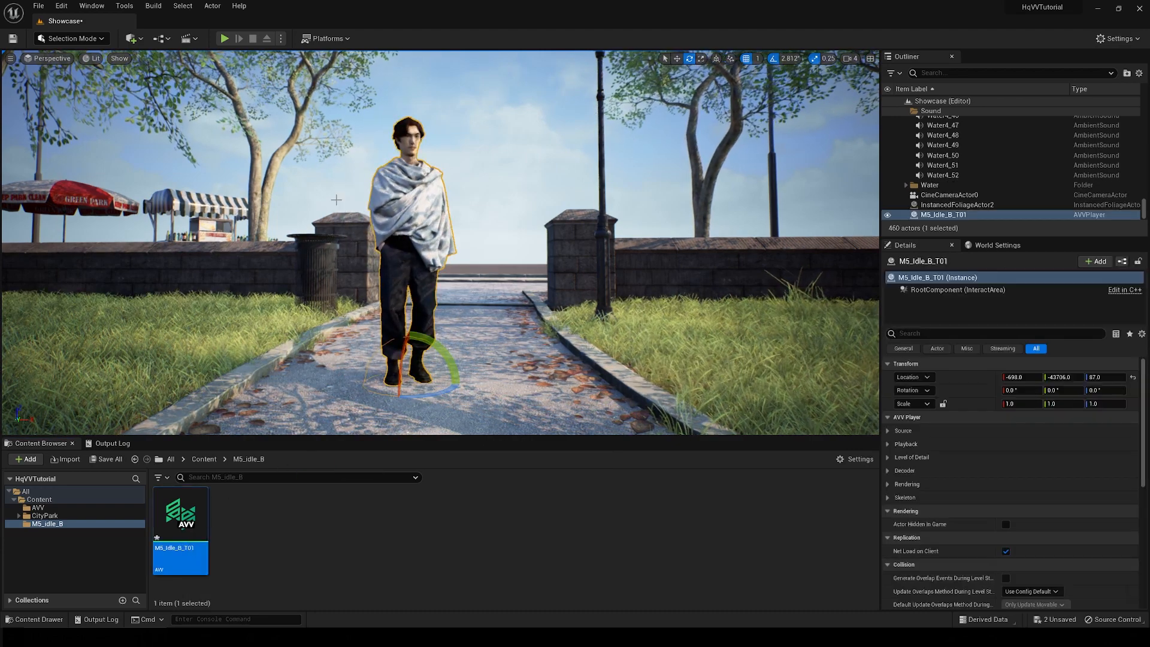
left_click(225, 39)
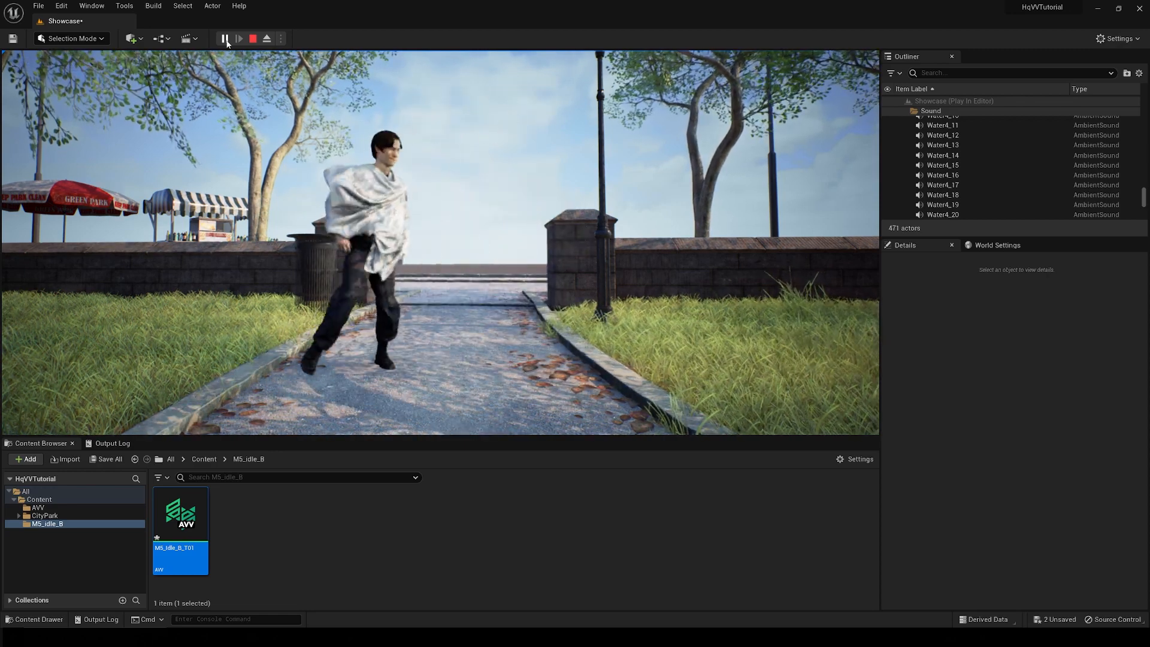
Stop playing the level and turn off looping in the playback settings of the M5_Idle_B_T01 actor.
key("Escape")
left_click(889, 502)
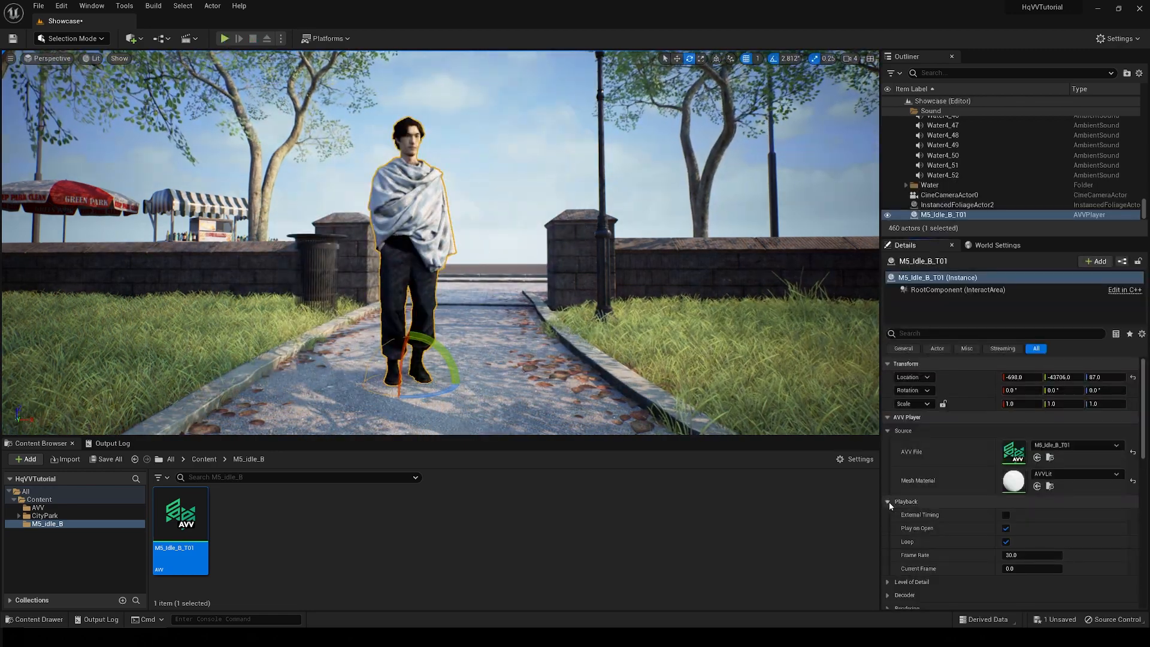
left_click(1006, 542)
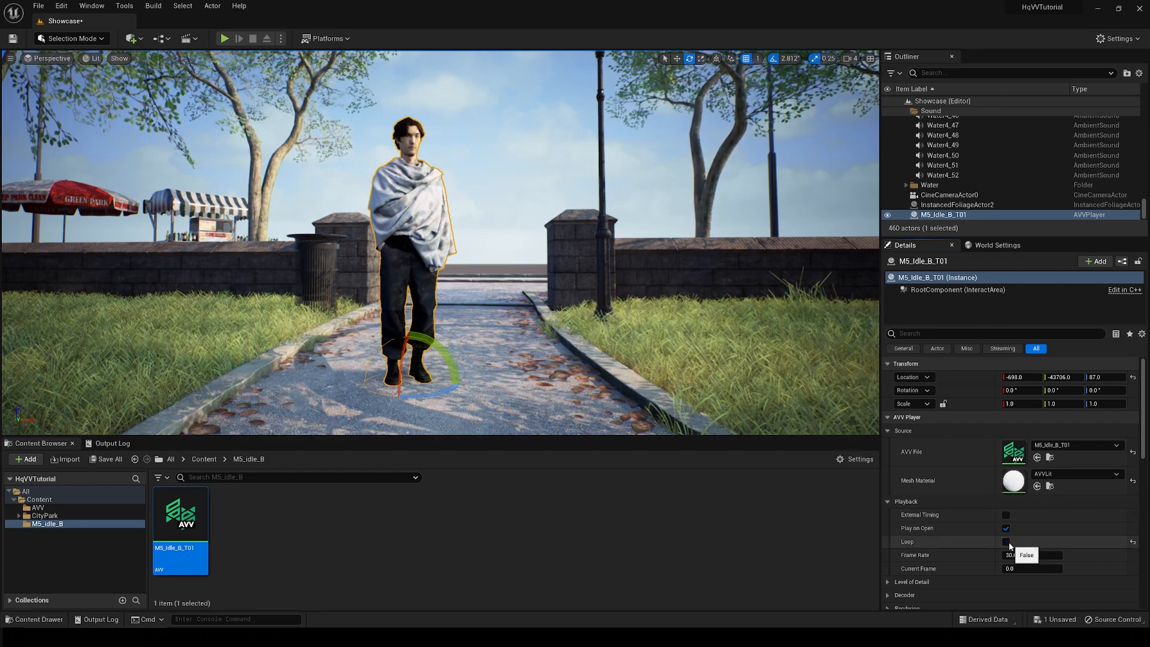
Set the M5_Idle_B_T01 actor's frame rate to 24 and scrub its current frame forward to preview the motion.
left_click(1022, 555)
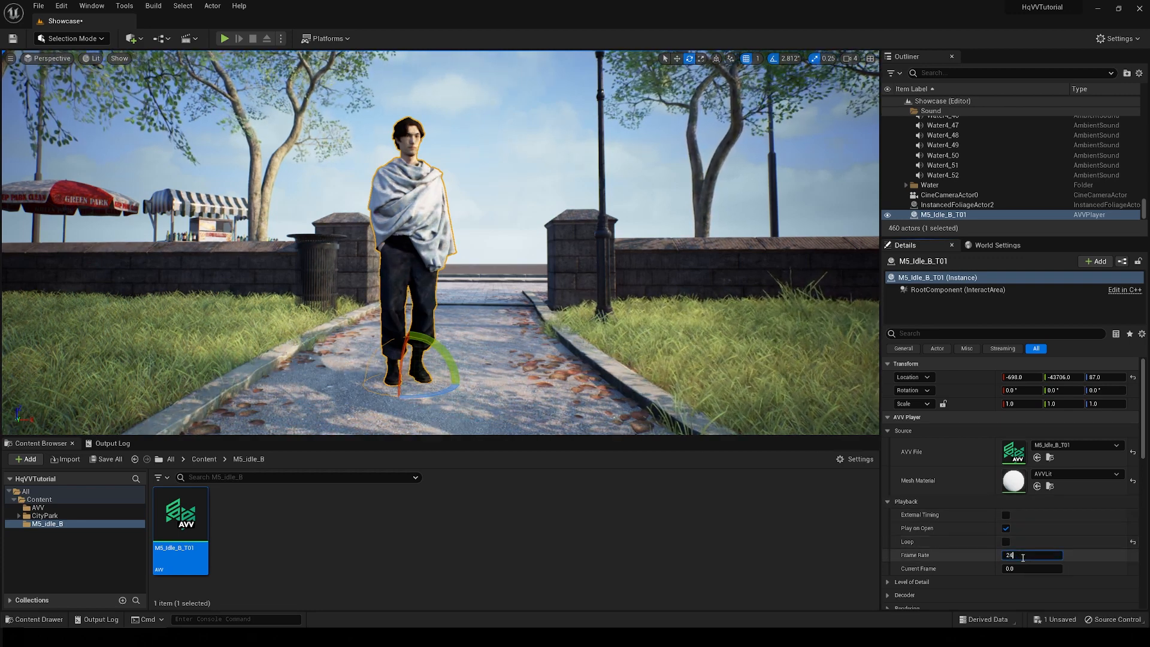
type("24")
key("Return")
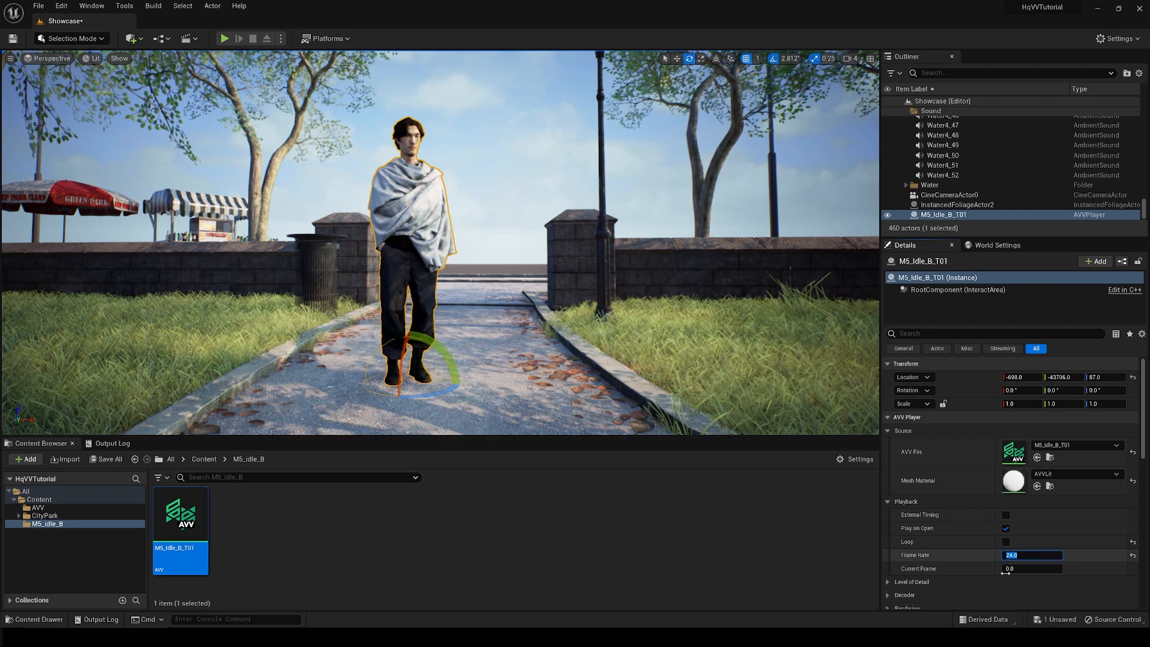
left_click_drag(1006, 571, 1018, 571)
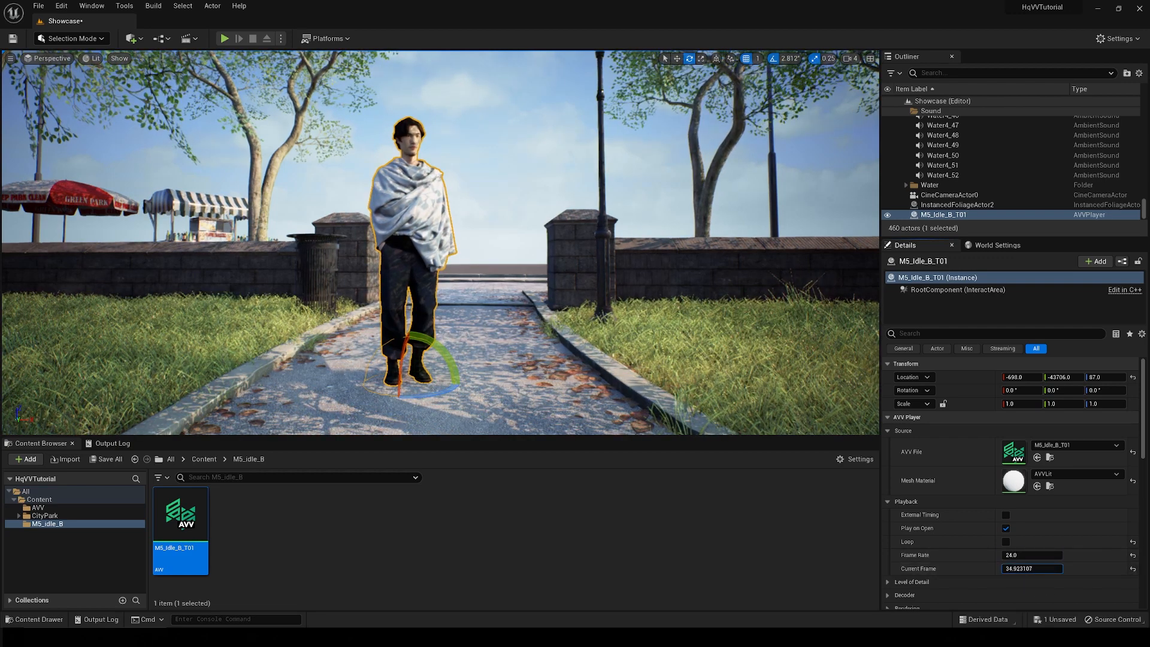
left_click_drag(1019, 571, 1086, 571)
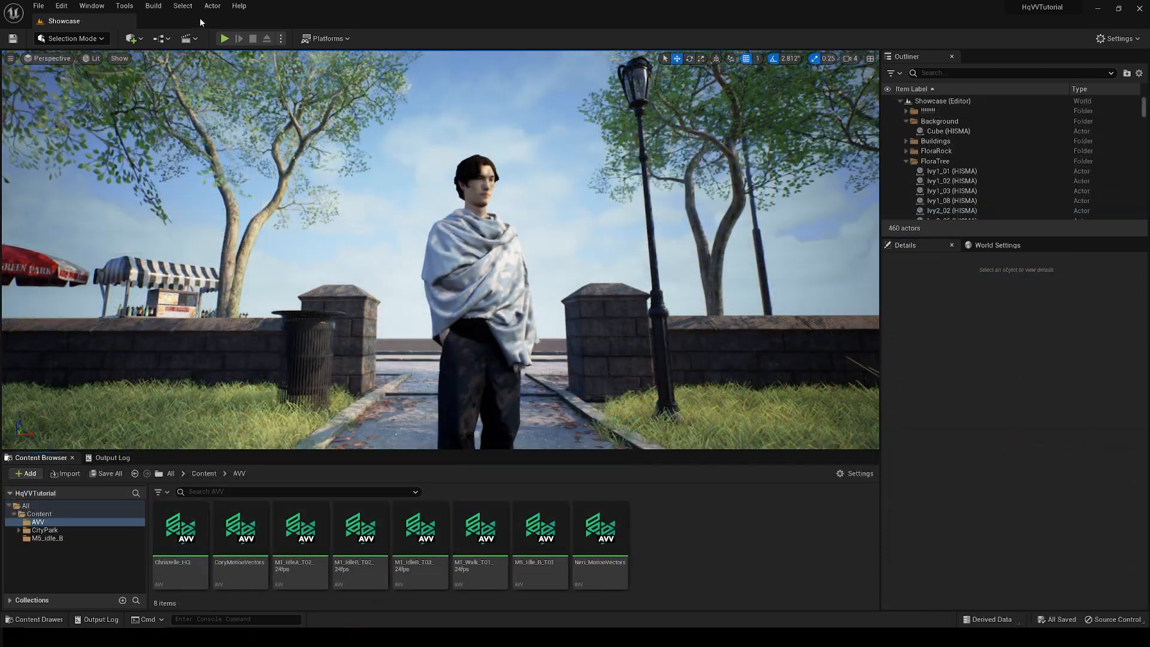
Create a level sequence named ActorPlacement in the Content folder.
left_click(195, 40)
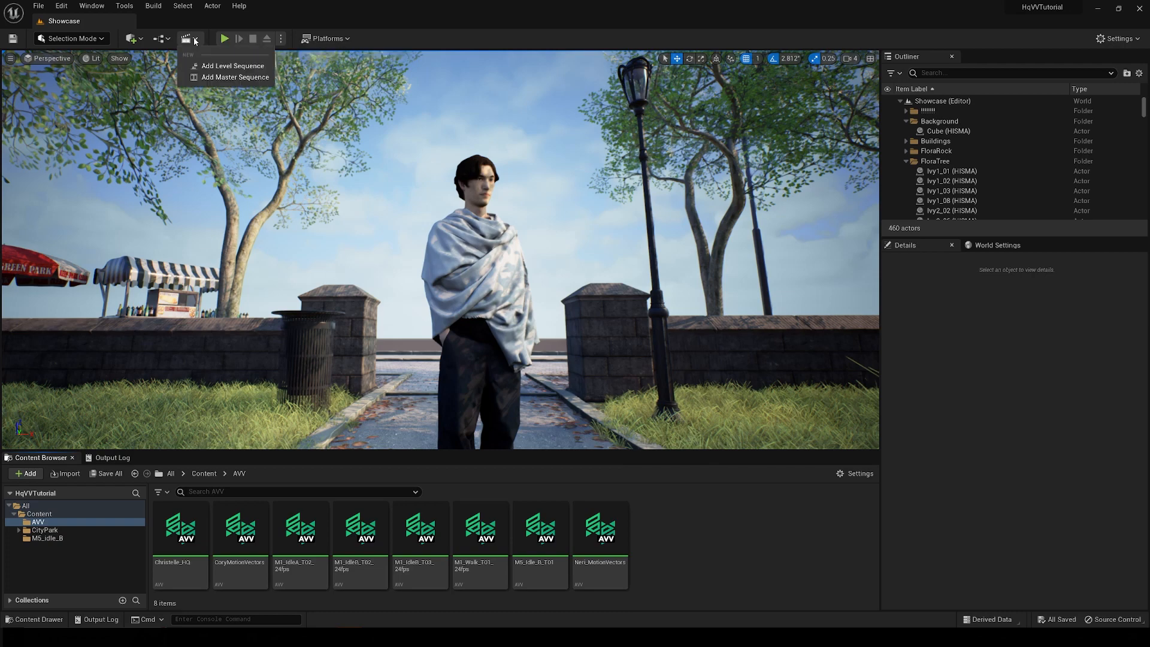
left_click(256, 65)
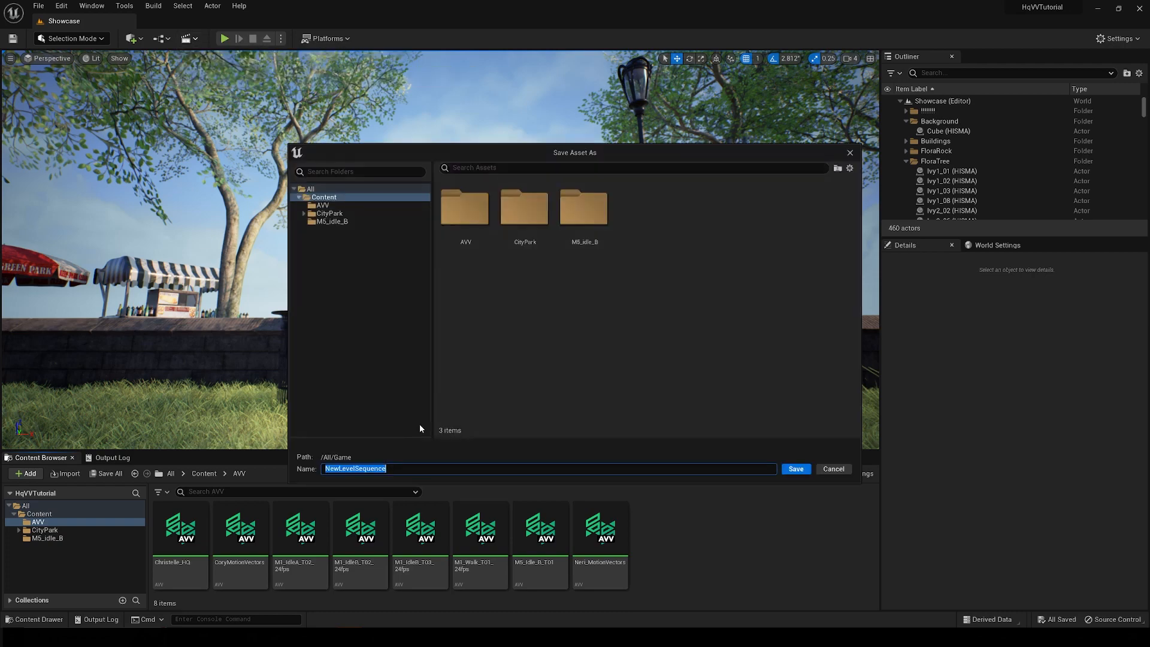
type("Actor")
type("Sequence")
key("Return")
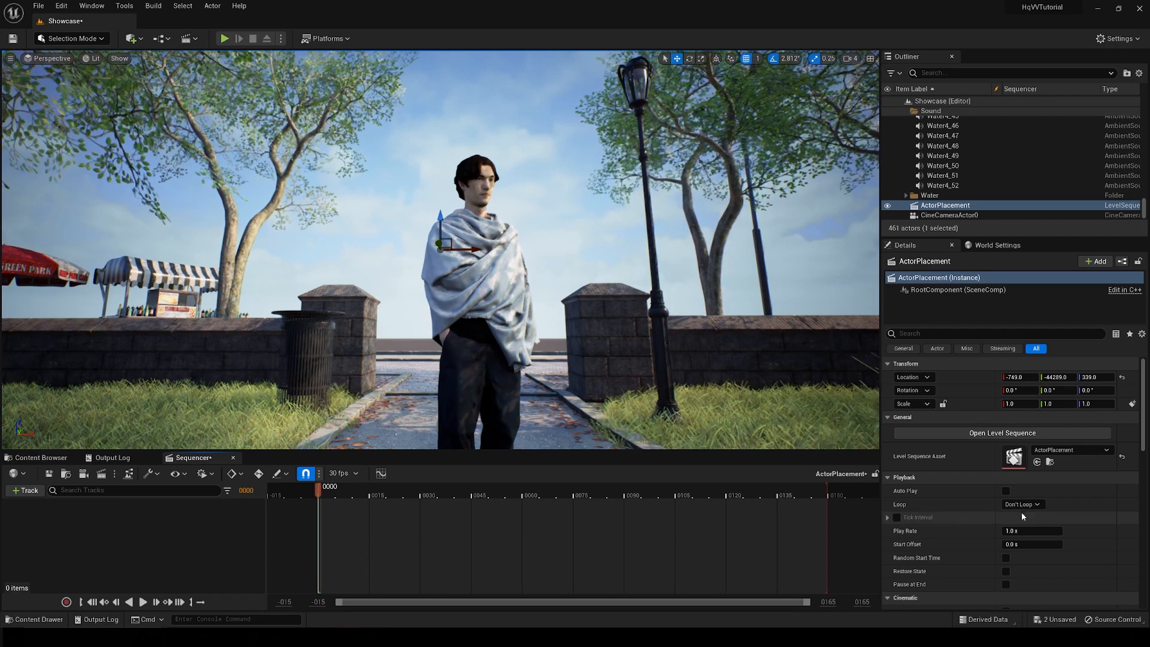
Enable Auto Play for the ActorPlacement sequence and set its looping to Loop Indefinitely.
left_click(1006, 492)
left_click(1020, 505)
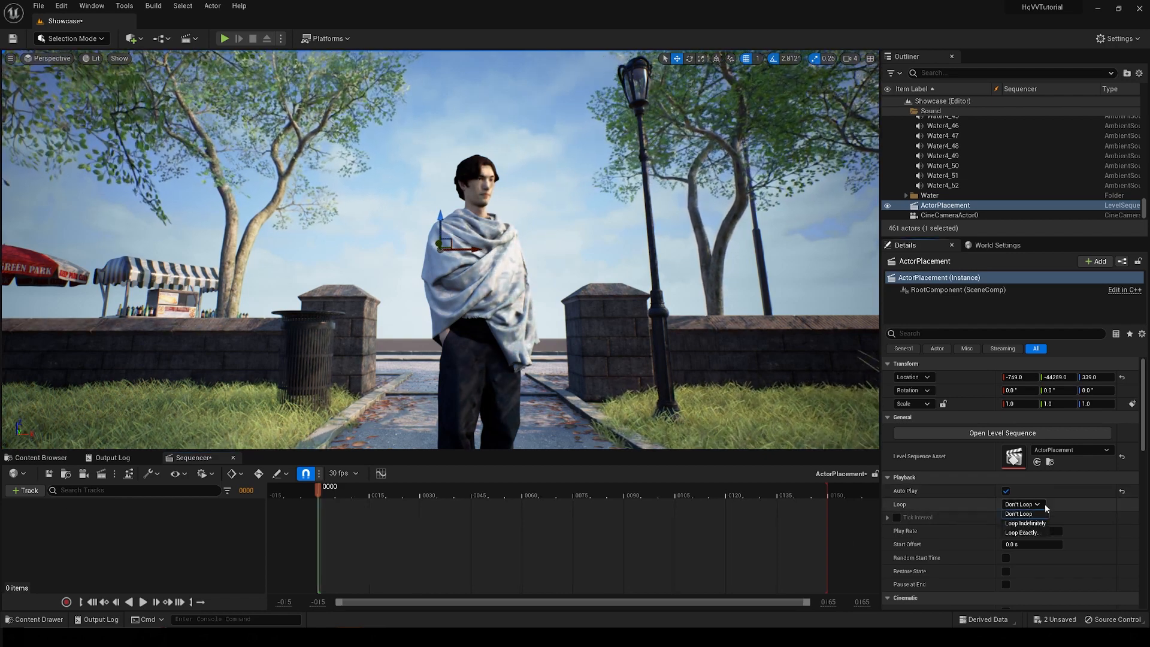
left_click(1026, 524)
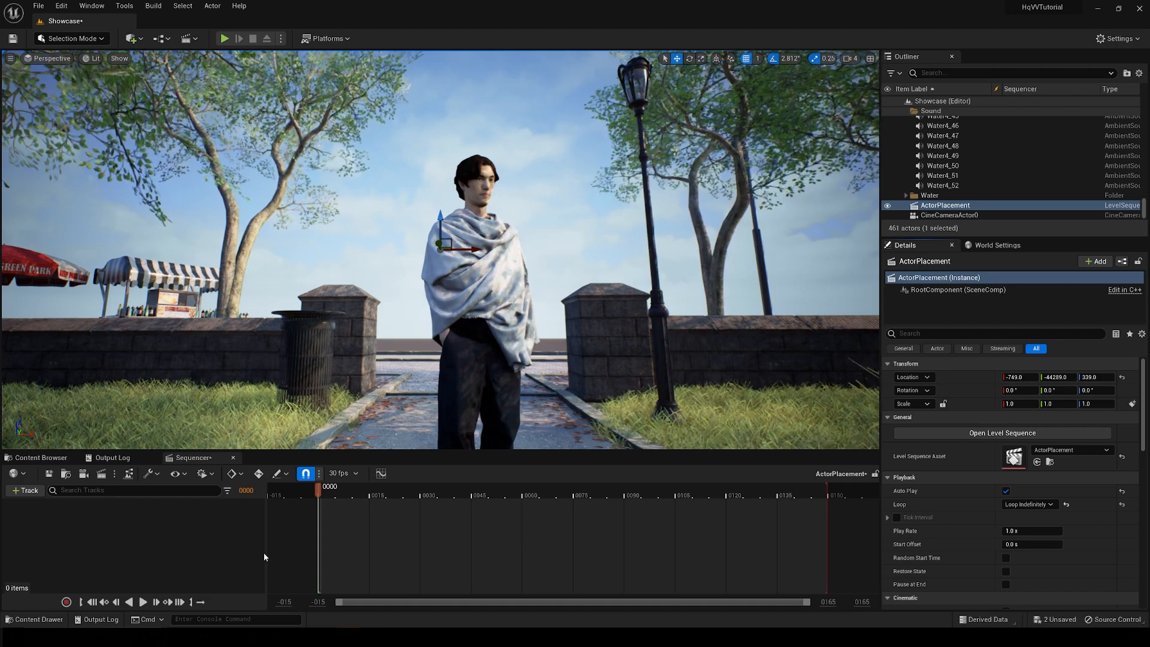
Add a Volumetric Video track to the ActorPlacement sequence and insert an AVV section on it.
left_click(36, 495)
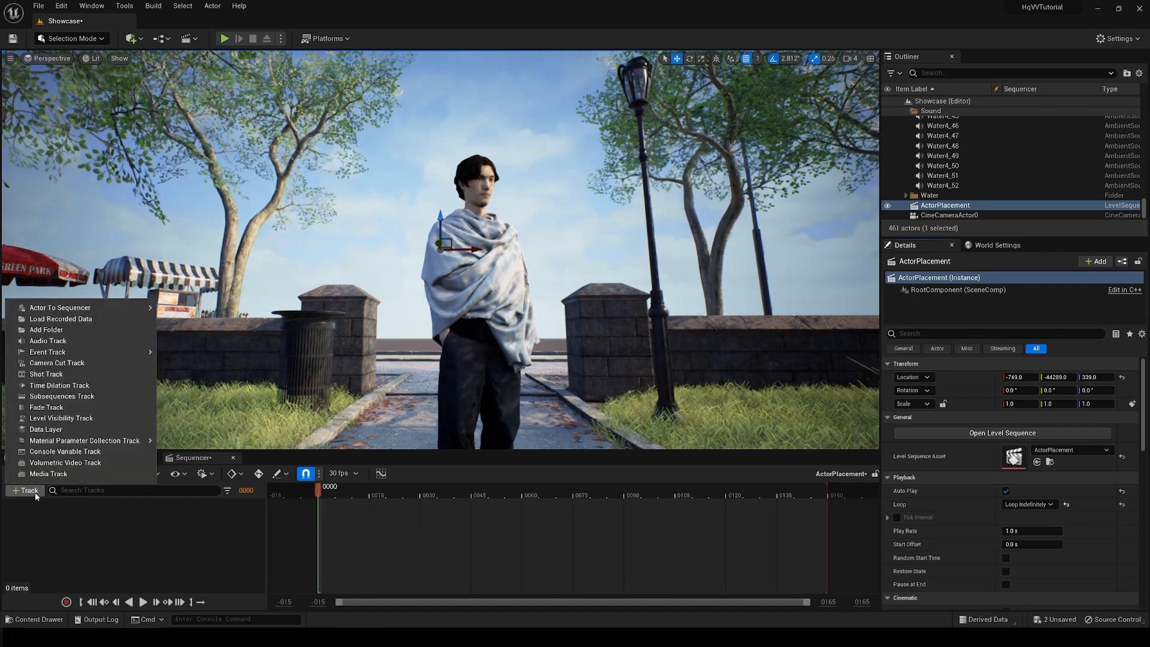
left_click(117, 465)
left_click(131, 505)
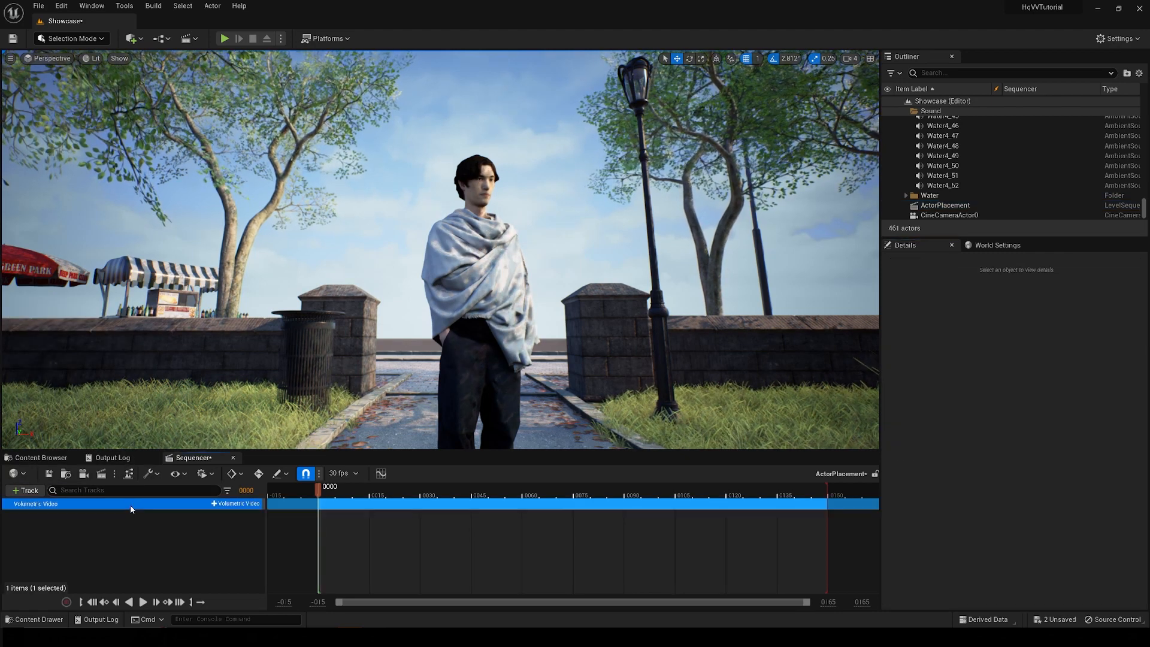
left_click(234, 504)
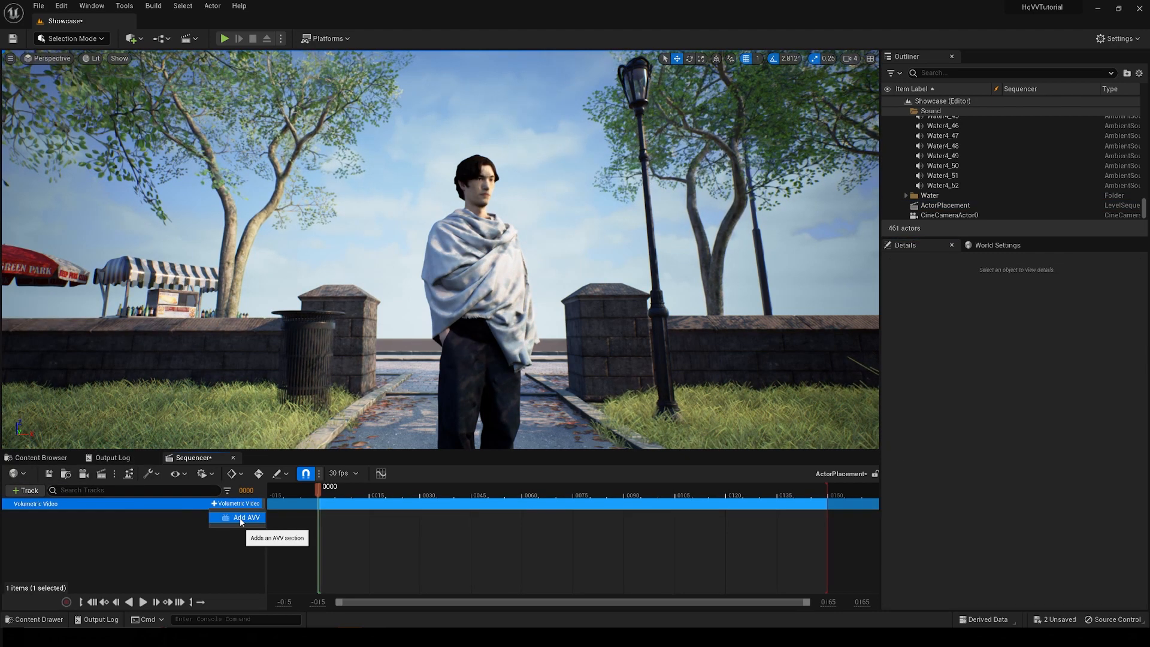
left_click(241, 517)
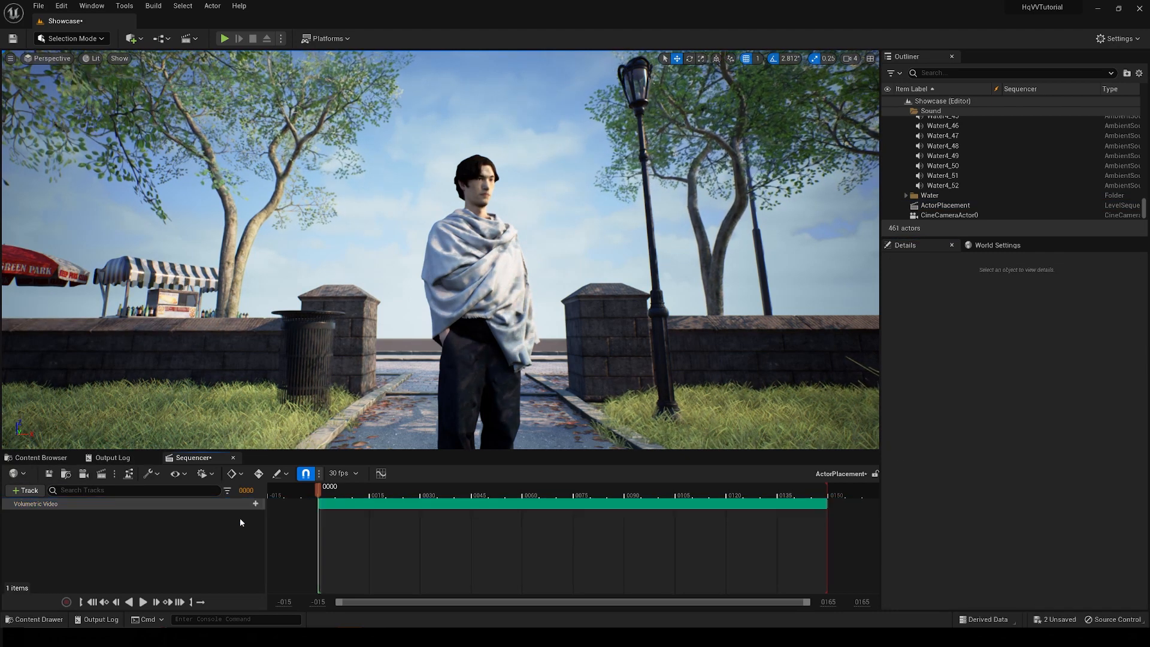
Assign the M5_Idle_B_T01 actor as the player of the AVV section in its properties.
right_click(474, 507)
mouse_move(538, 361)
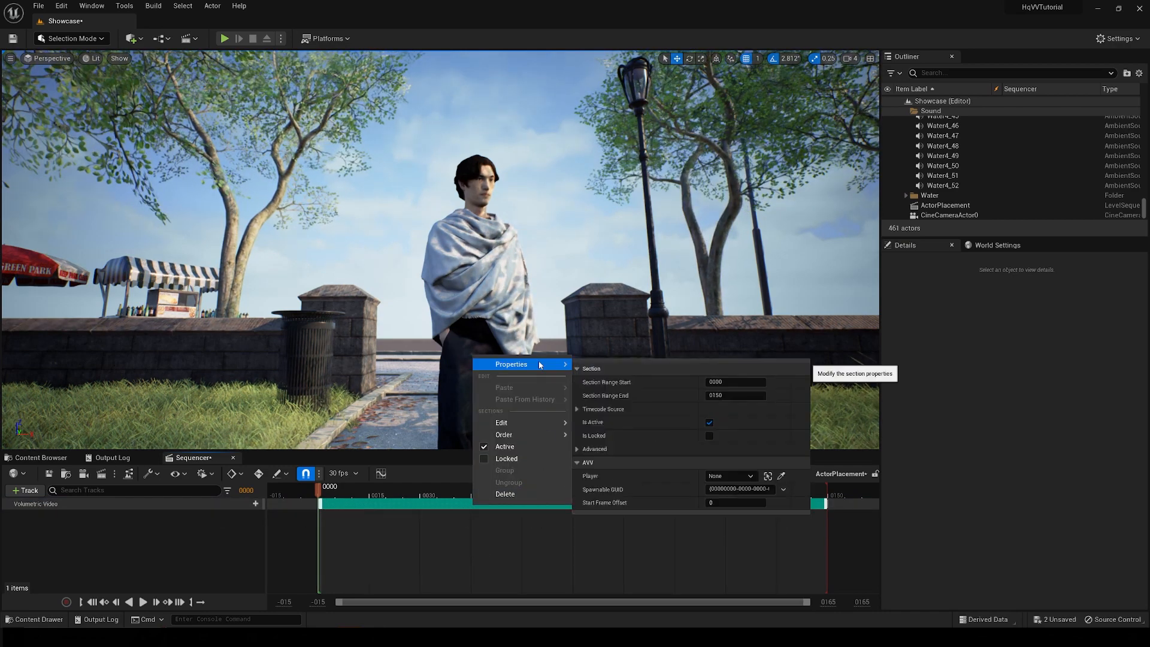
left_click(750, 476)
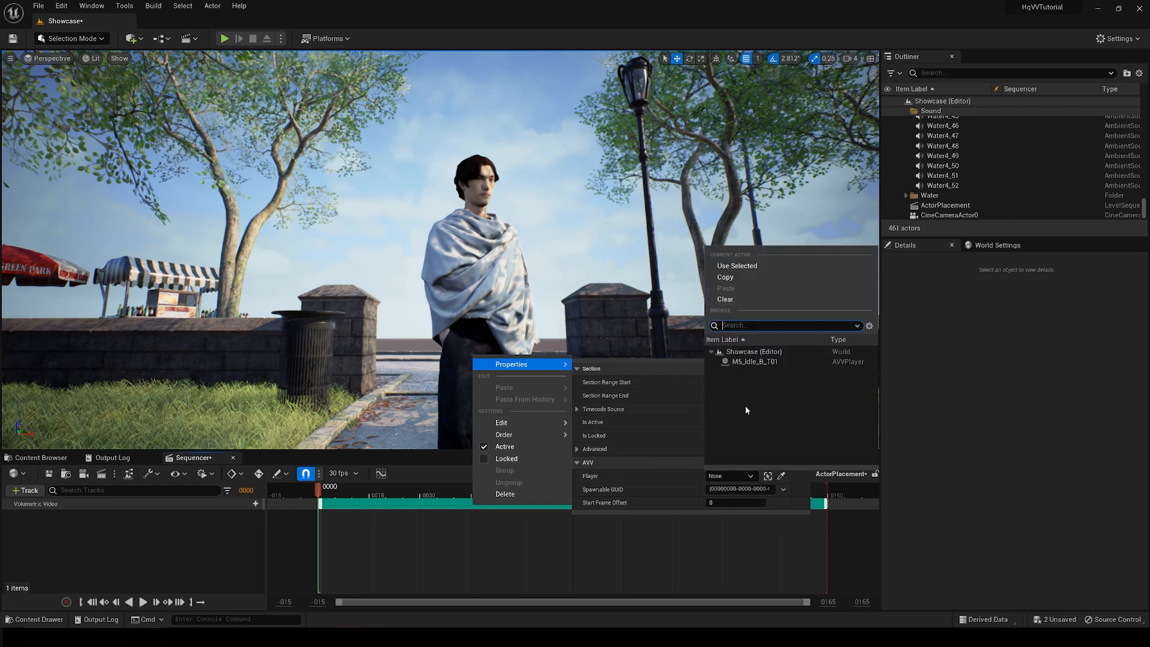
left_click(764, 362)
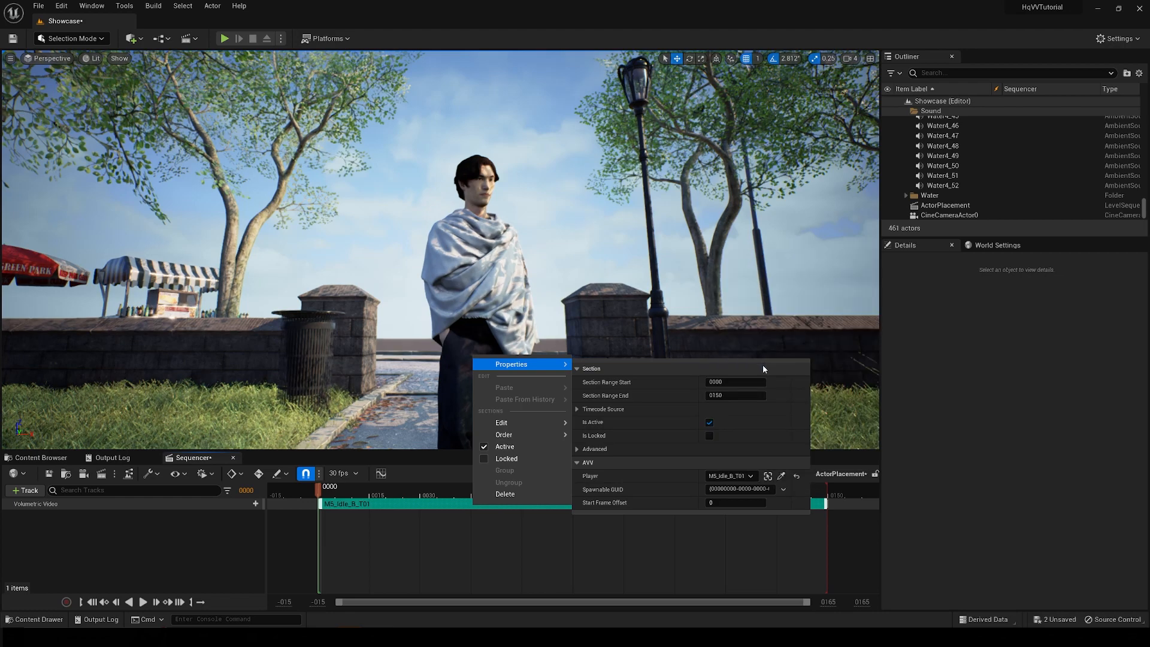
left_click(506, 557)
Shift the M5_Idle_B_T01 section further along the sequence timeline and scrub the playhead to preview its animation.
left_click_drag(319, 489, 775, 501)
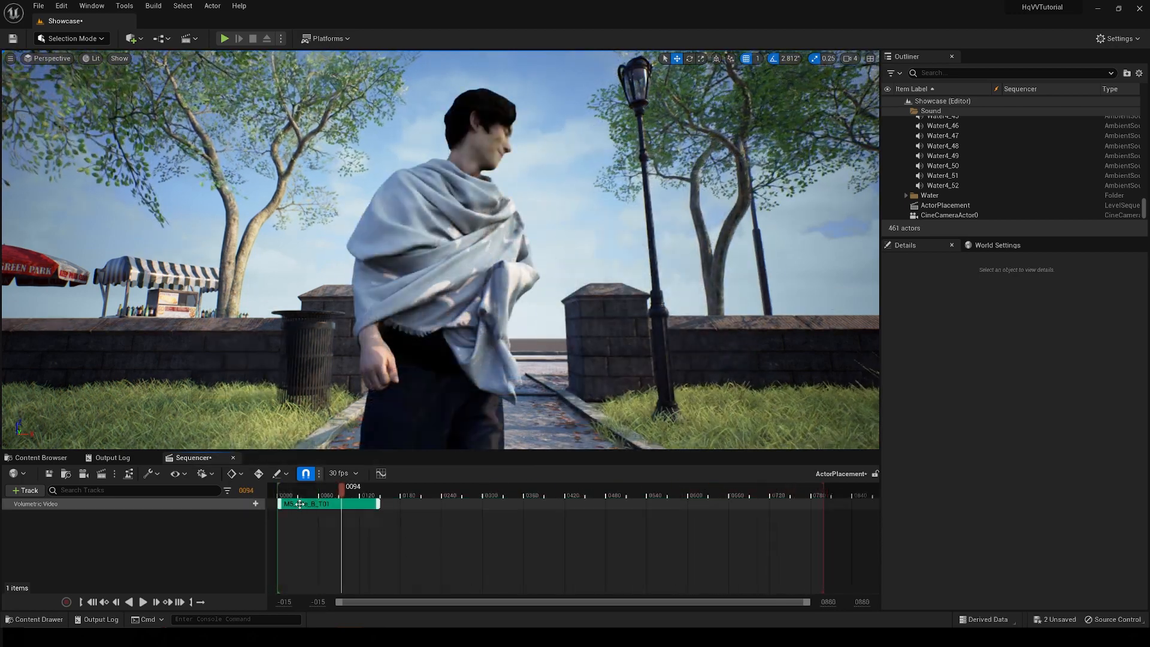
left_click_drag(336, 508, 595, 505)
left_click_drag(352, 491, 545, 489)
left_click_drag(544, 489, 552, 489)
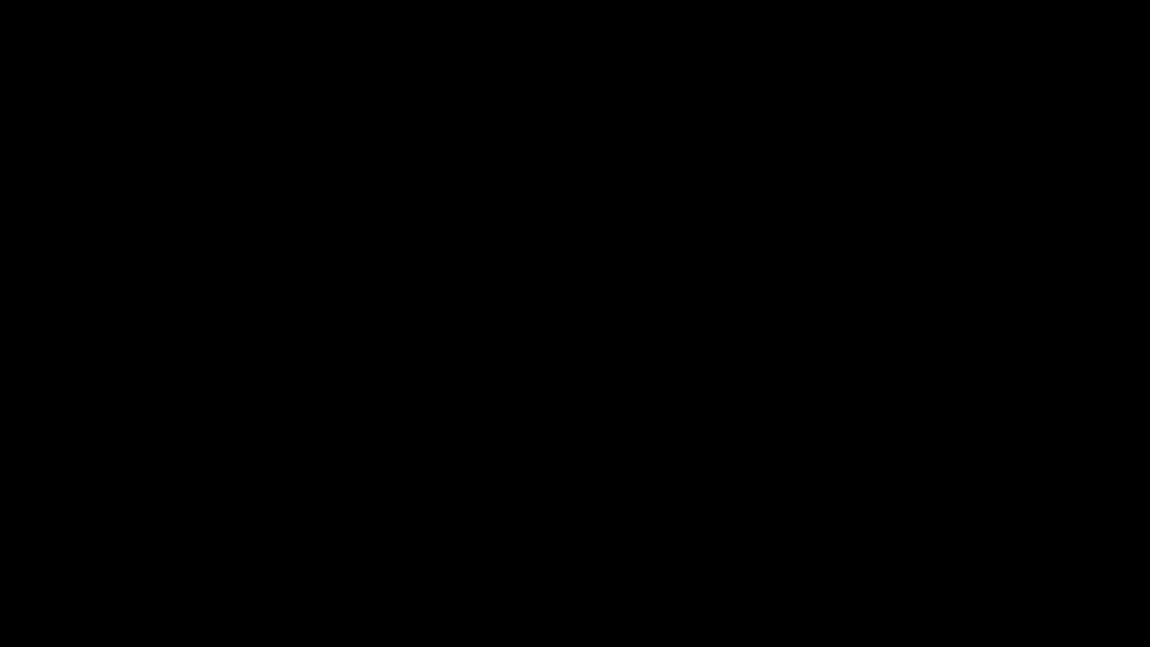